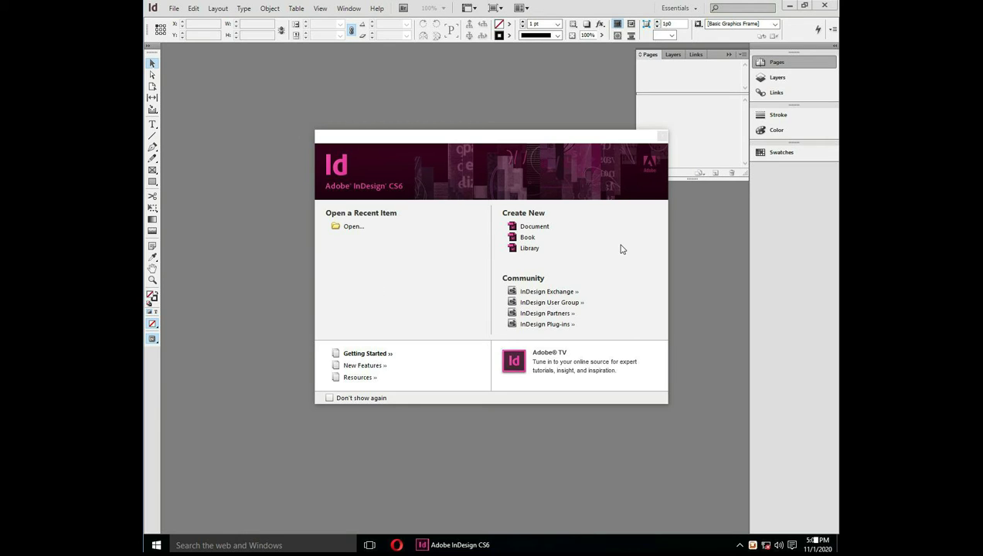
Close the Welcome Screen and start a new document from File > New > Document
click(661, 137)
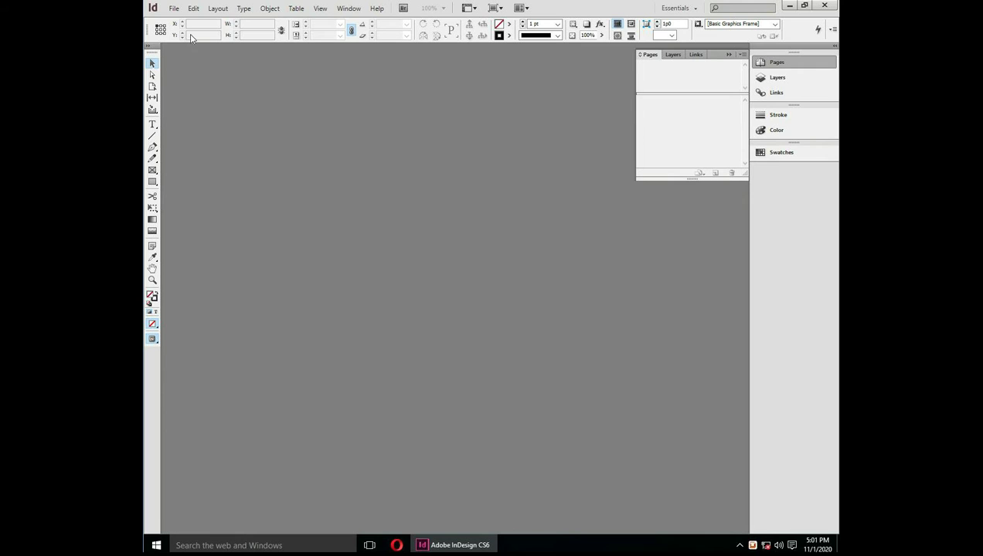
click(174, 9)
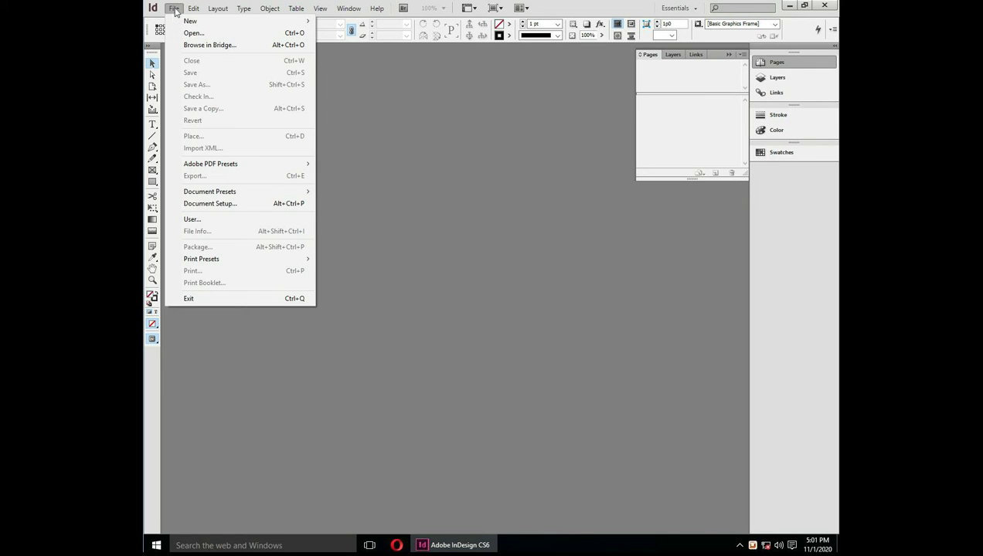
mouse_move(263, 22)
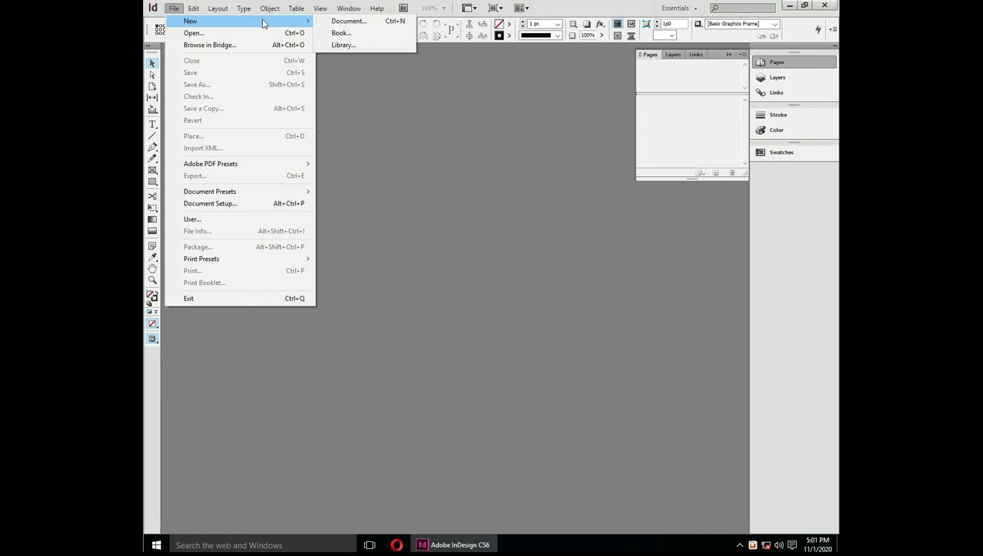
click(335, 25)
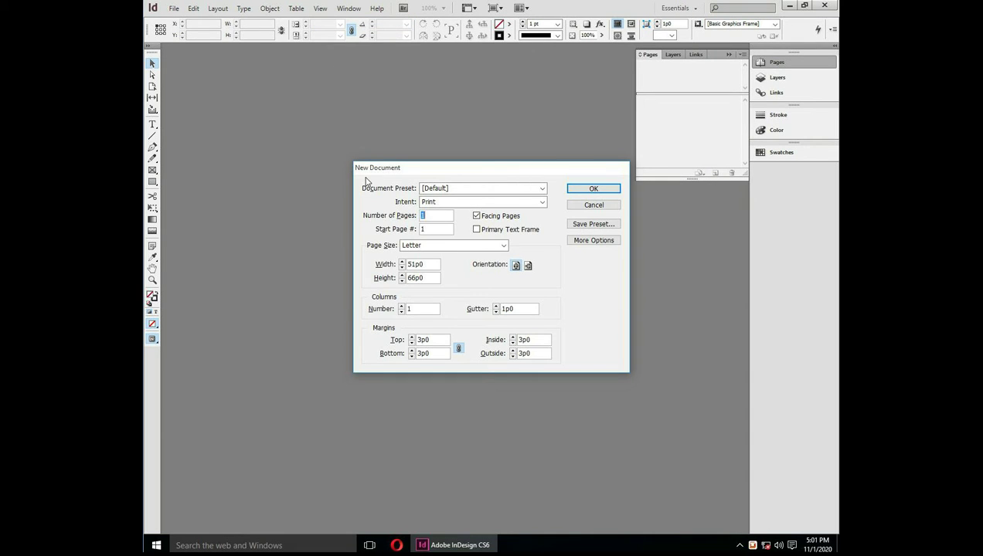
Create a Default-preset Print document on A4 paper in portrait orientation
click(543, 189)
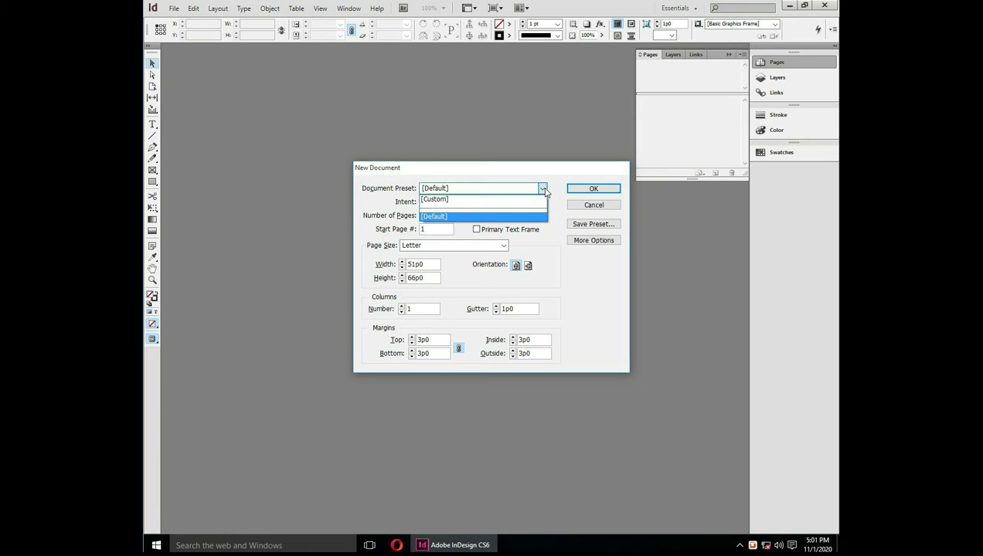
click(544, 190)
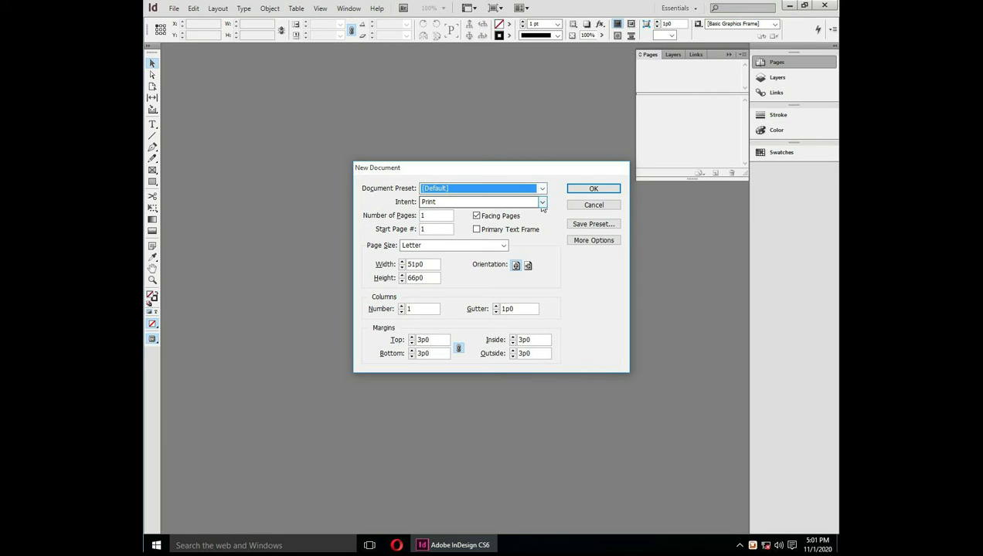
click(543, 201)
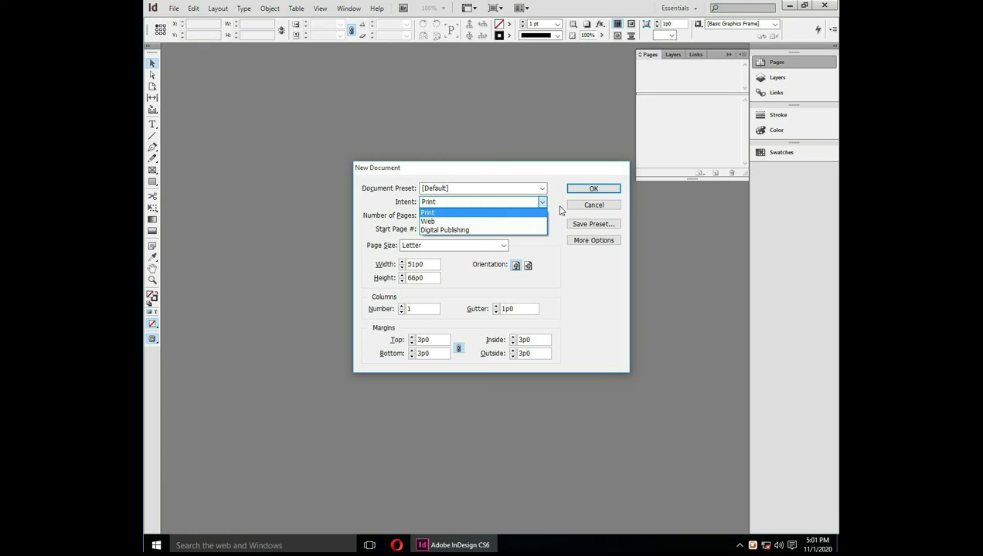
click(434, 214)
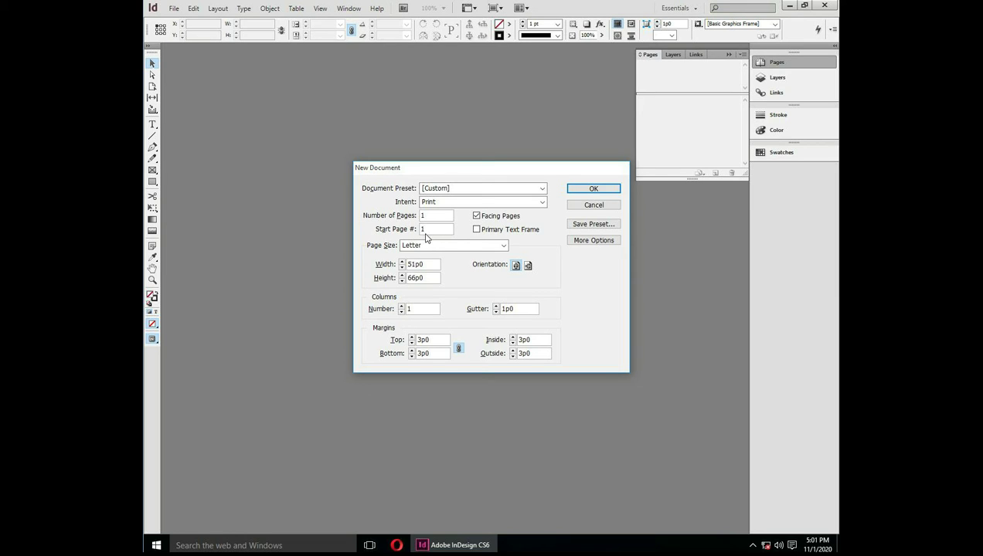
click(503, 246)
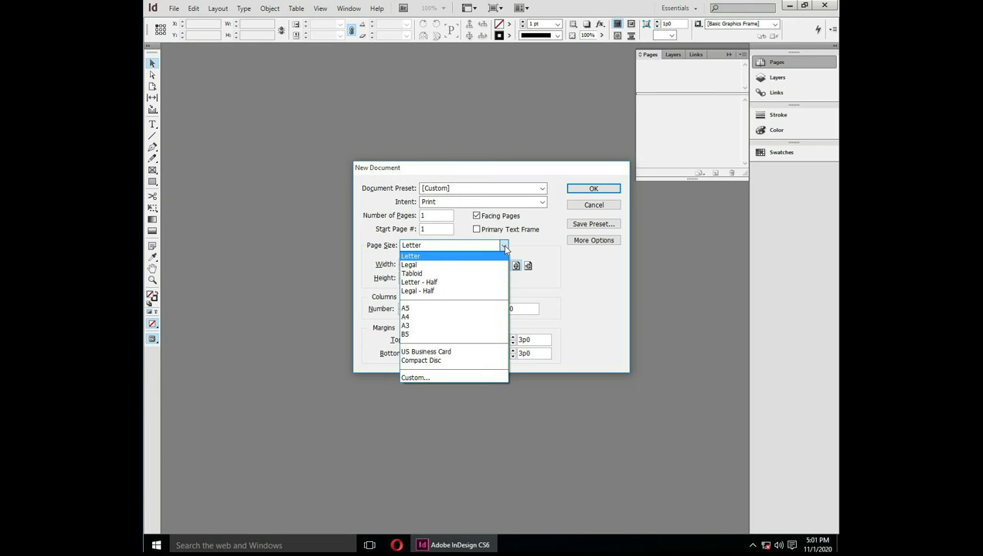
click(446, 318)
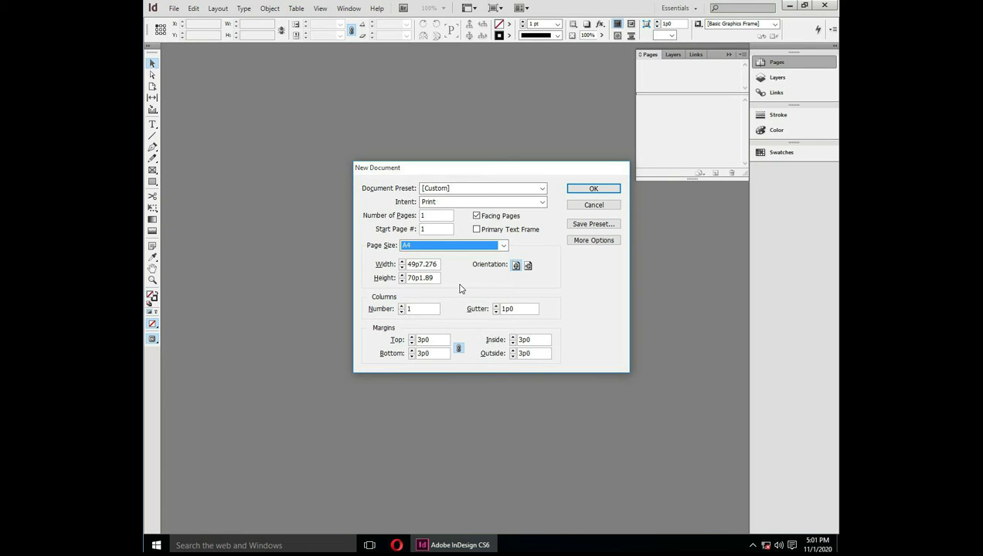
click(528, 266)
click(515, 266)
click(528, 266)
click(515, 266)
click(402, 306)
click(581, 190)
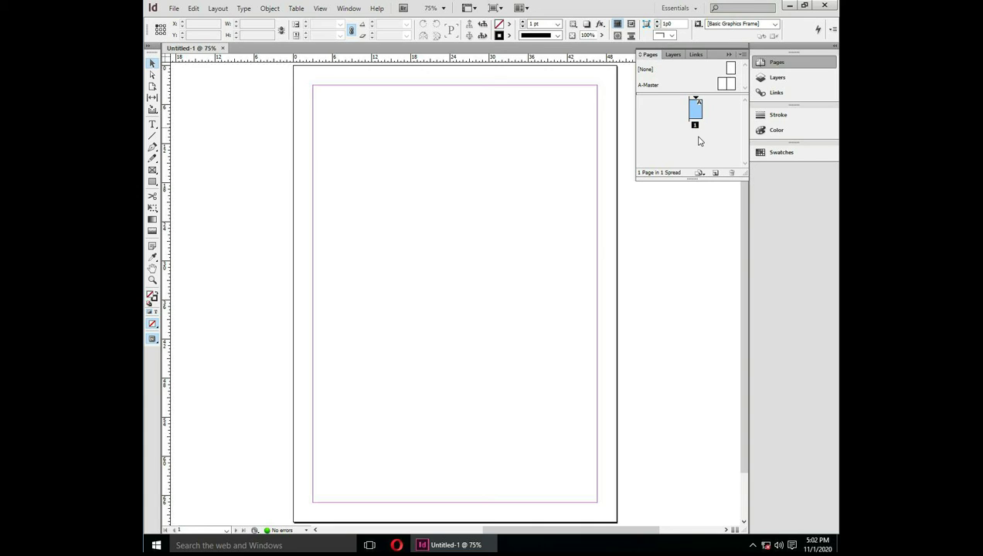
click(715, 173)
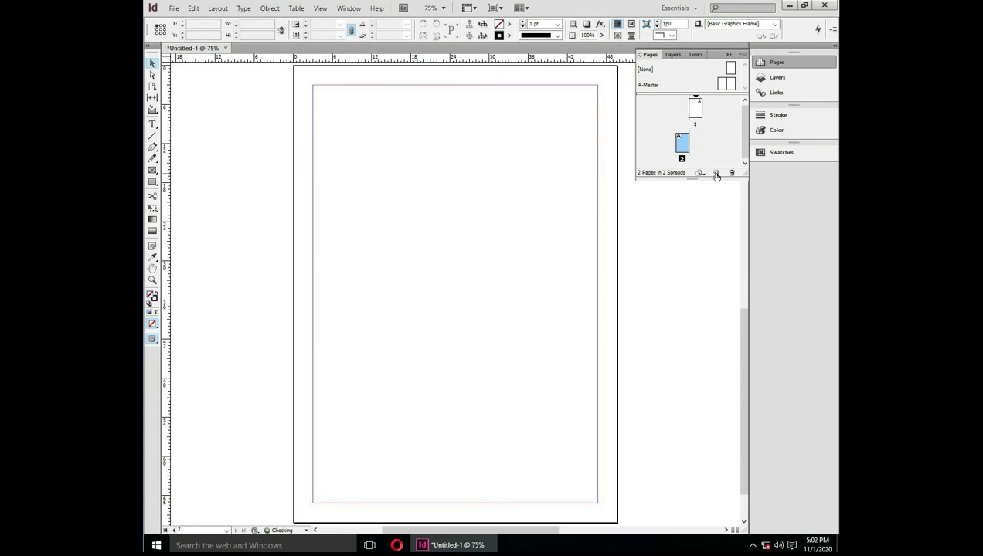
click(715, 174)
click(715, 173)
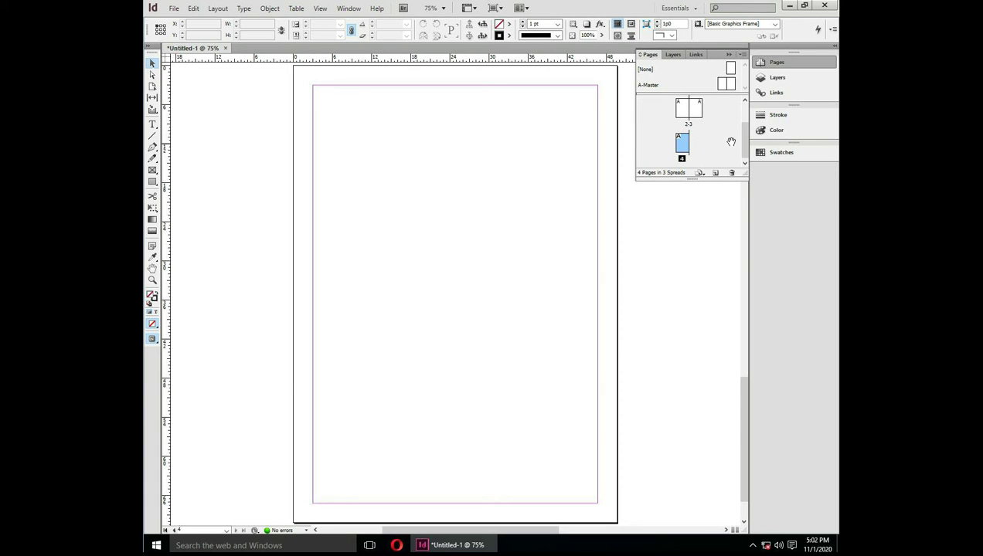
scroll(748, 144, up, 3)
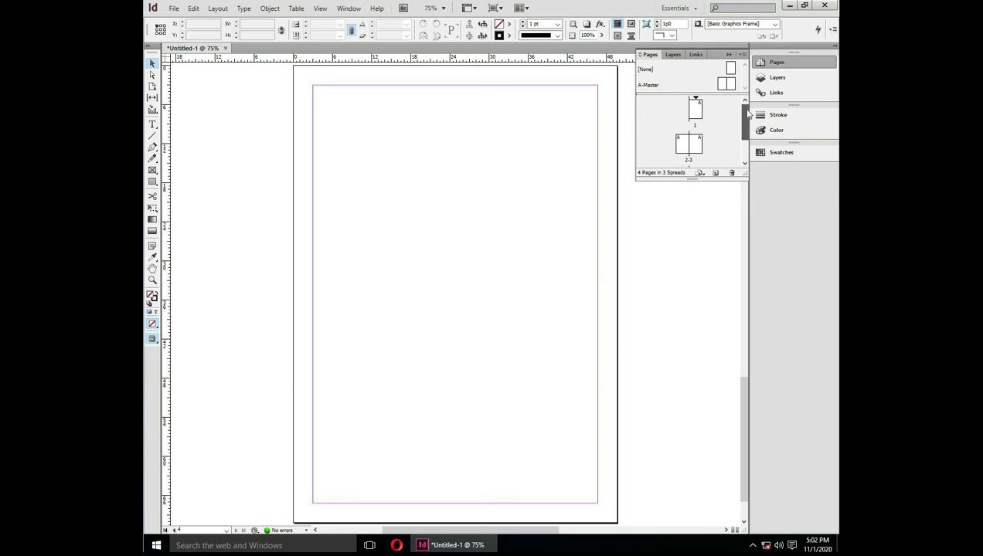
click(700, 148)
click(699, 127)
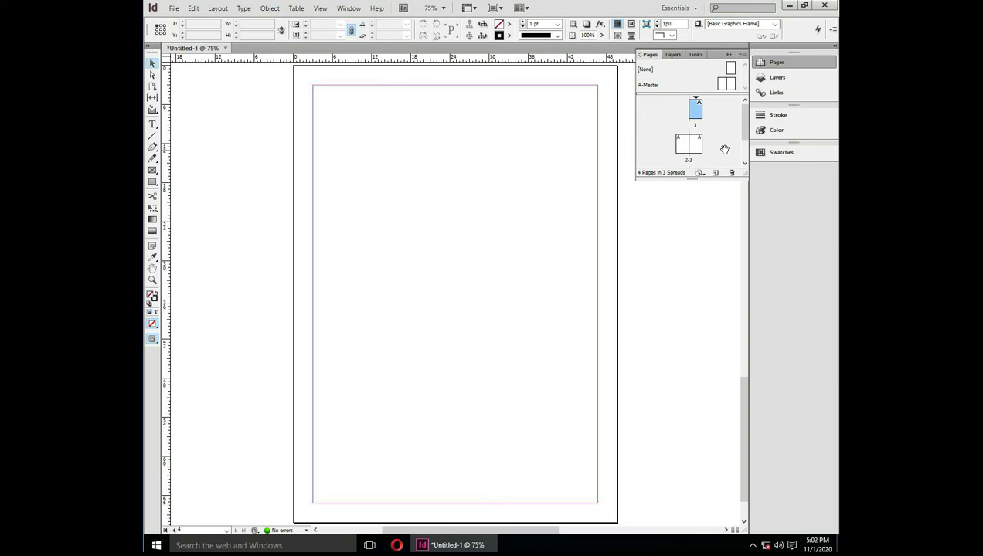
click(681, 144)
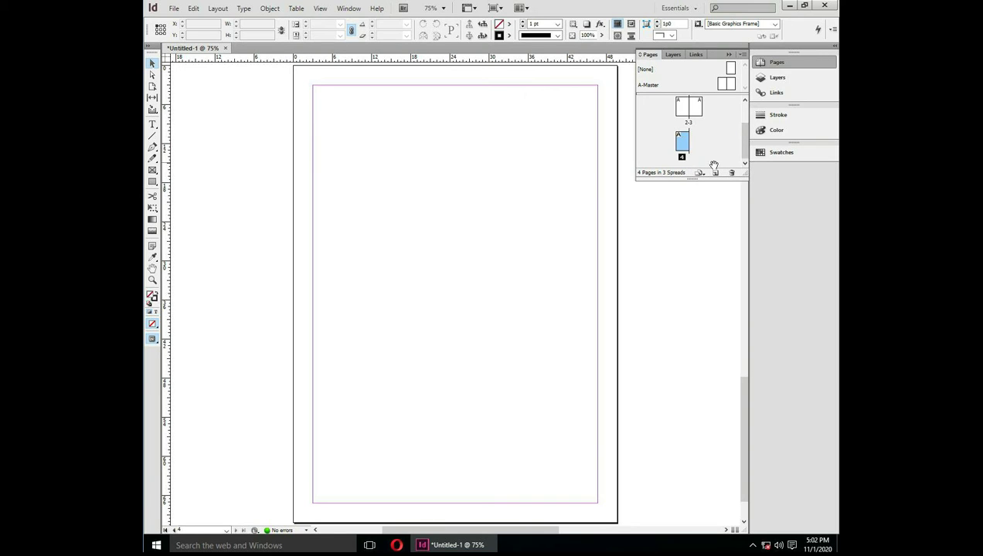
click(732, 173)
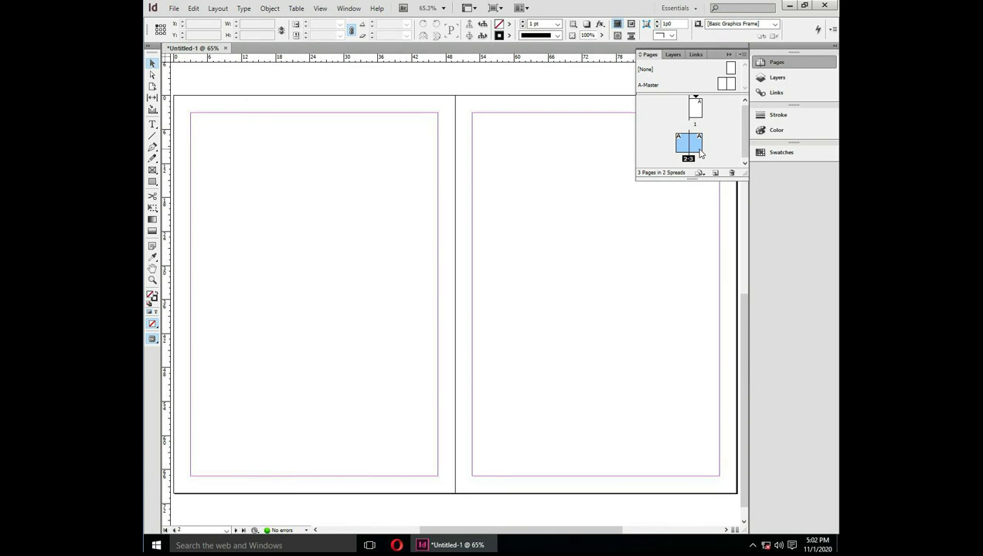
click(731, 173)
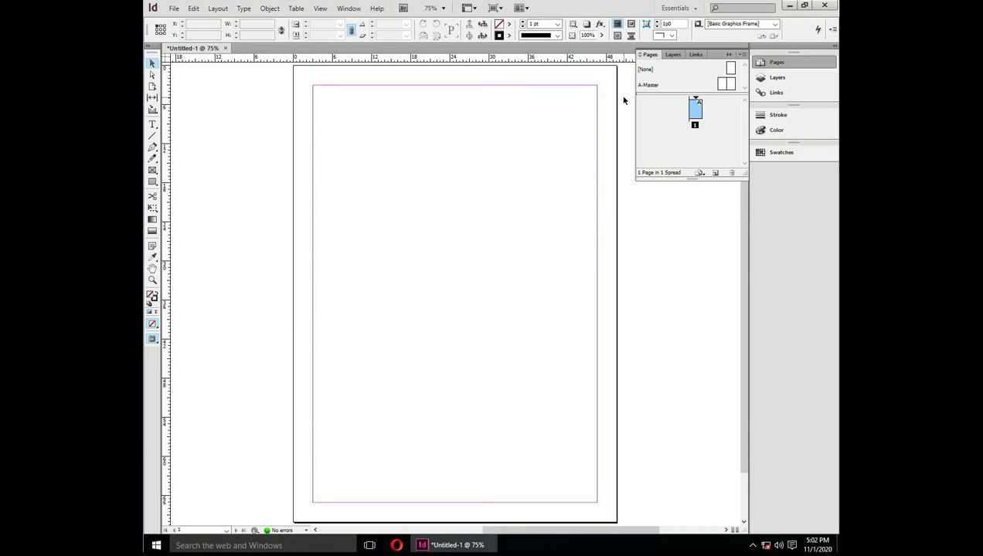
click(696, 9)
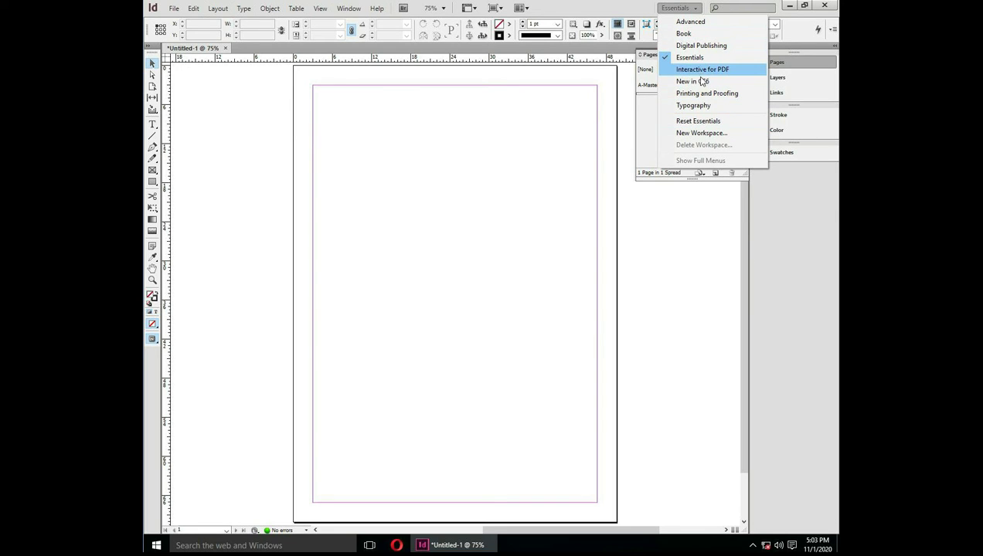
click(705, 46)
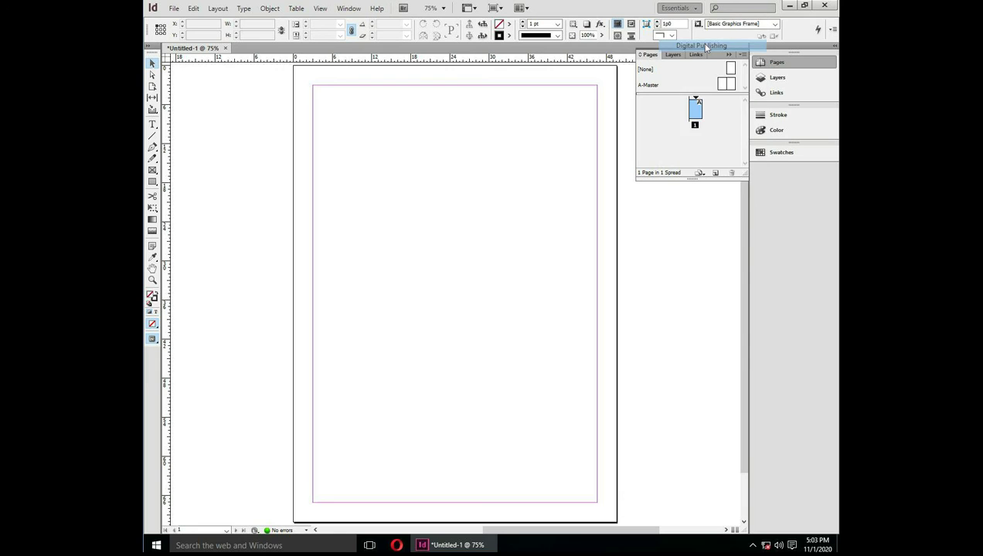
click(695, 8)
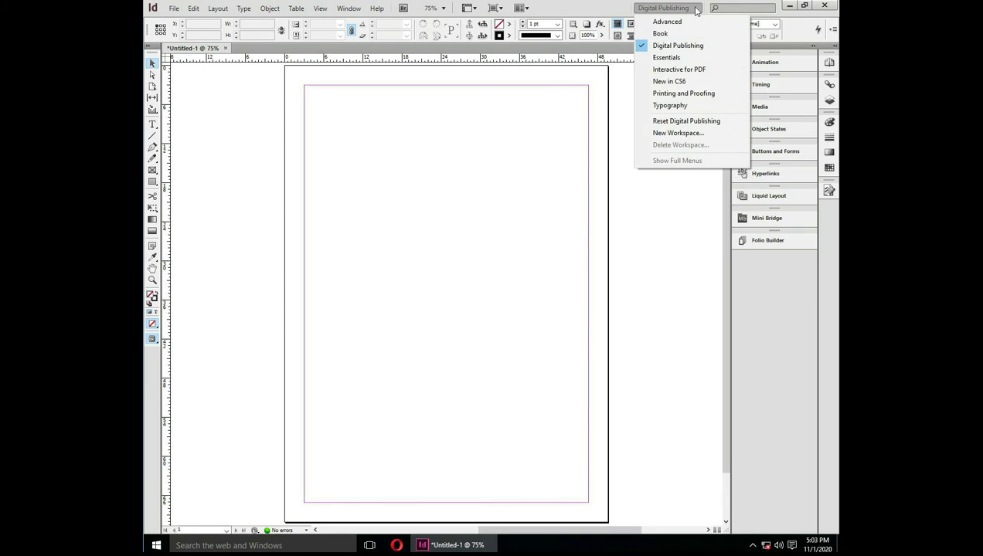
click(683, 58)
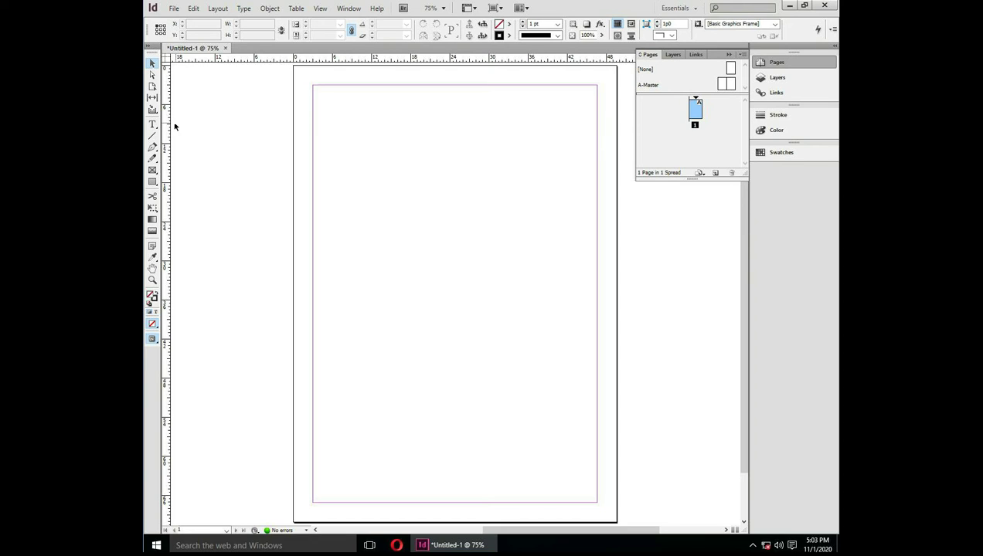
Try the Direct Selection, Type, Pencil, Rectangle and Gradient tools, then bring up the Type tool's variants
click(154, 74)
click(153, 124)
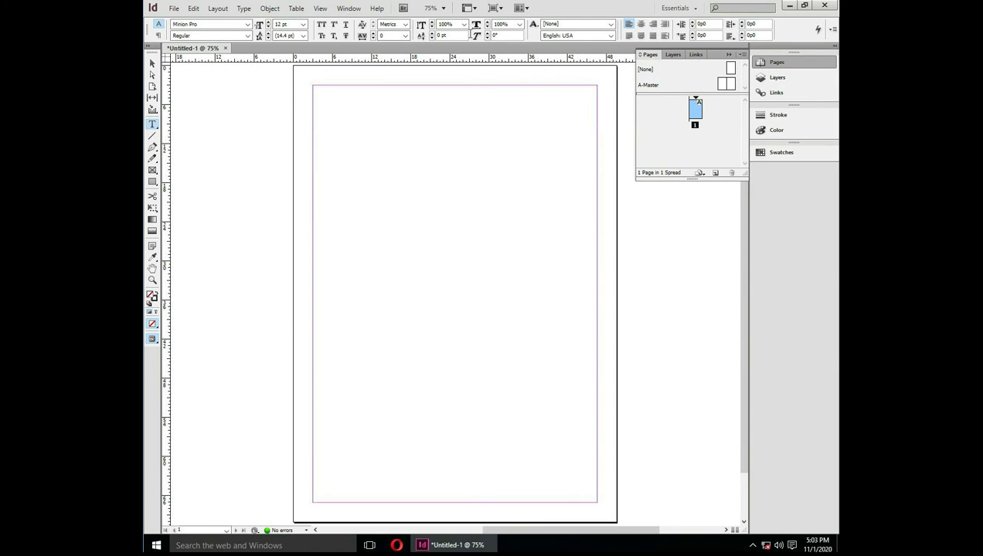
click(157, 160)
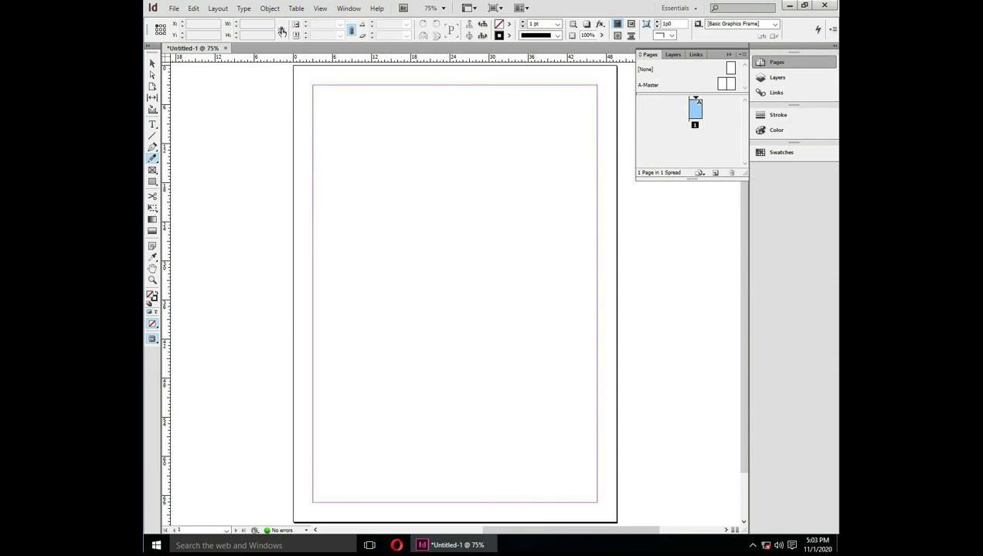
click(152, 182)
click(152, 220)
click(152, 65)
click(152, 124)
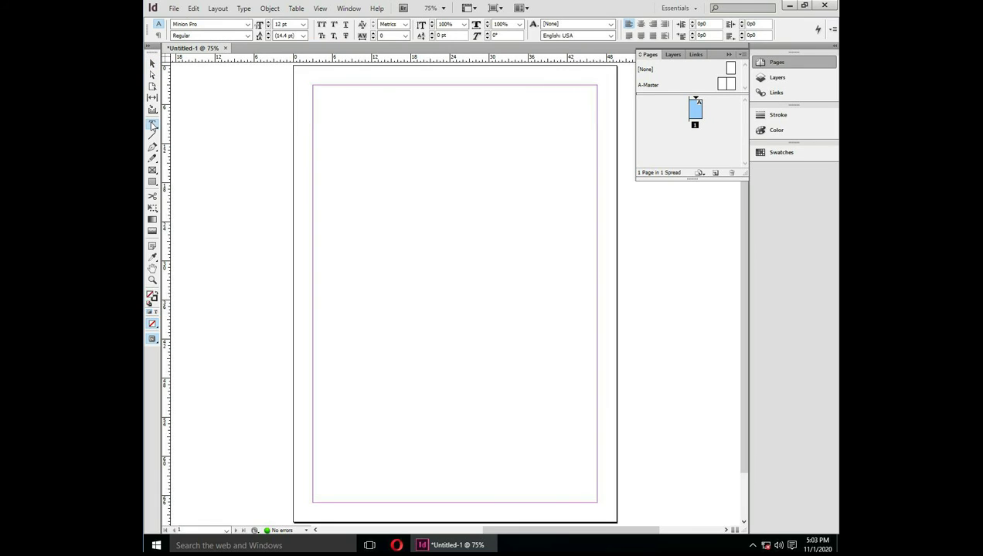
right_click(153, 124)
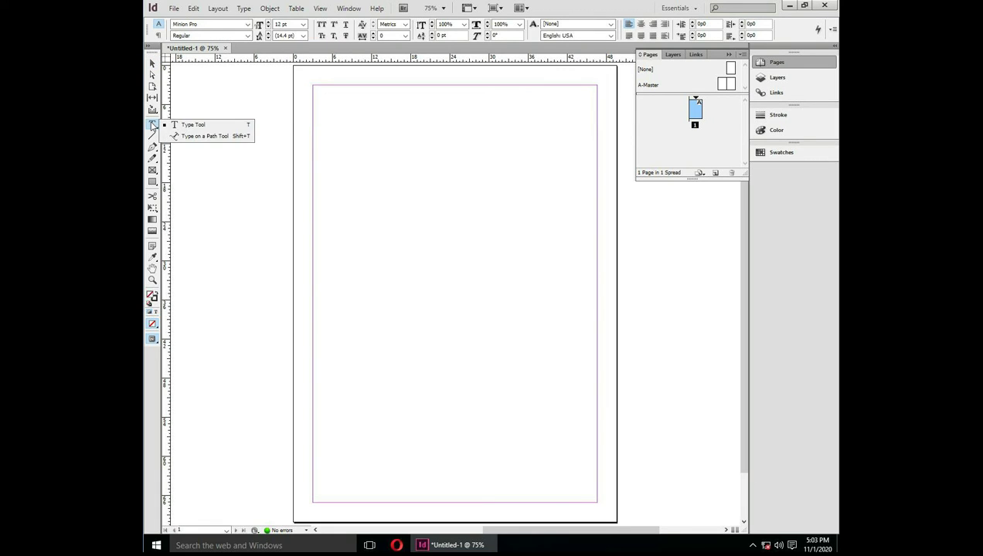
Draw a text frame at the top of the page, type 'This is a sample text' and select it
click(193, 125)
drag(326, 104, 587, 161)
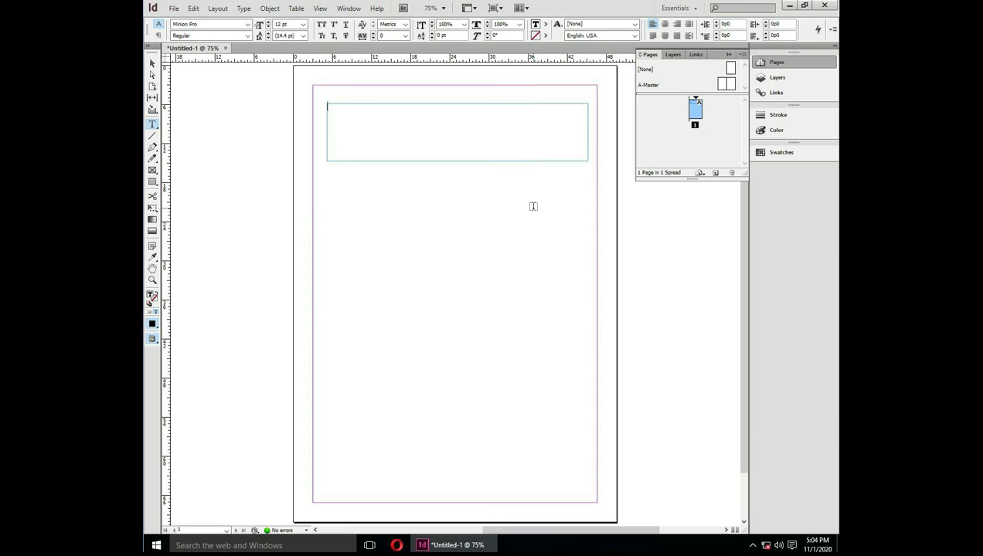
text(This is a sample text)
drag(382, 106, 324, 106)
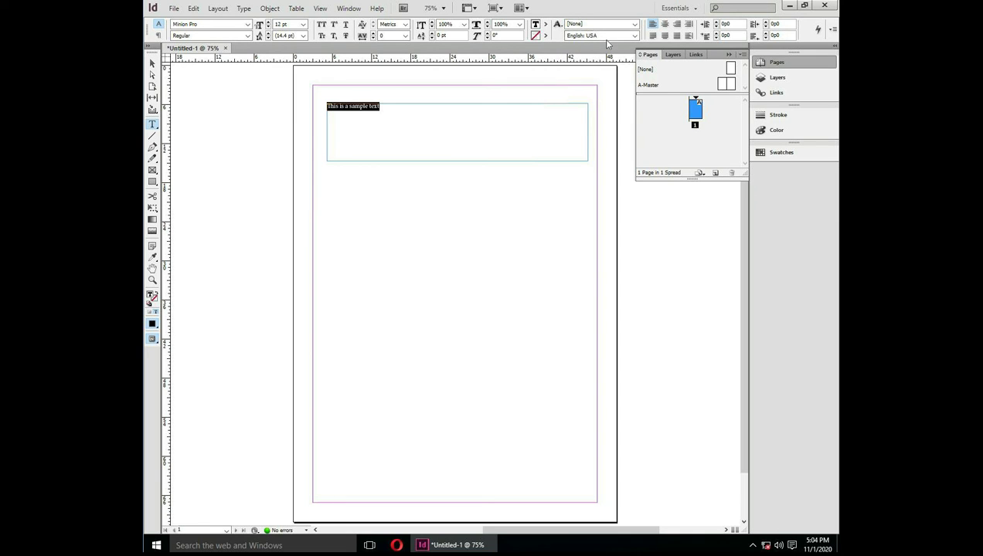
Set the sample text to Brush Script Std at 60 pt
click(248, 25)
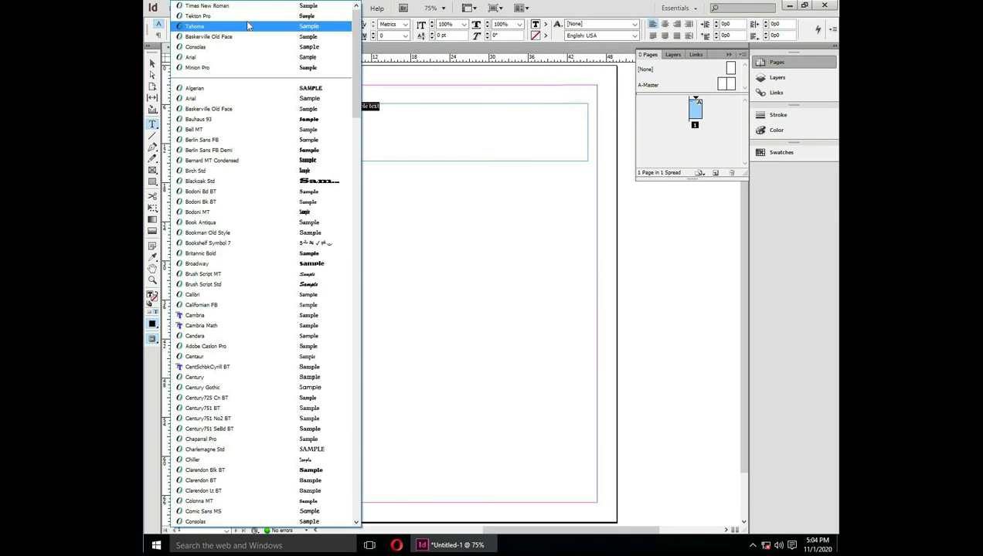
click(244, 285)
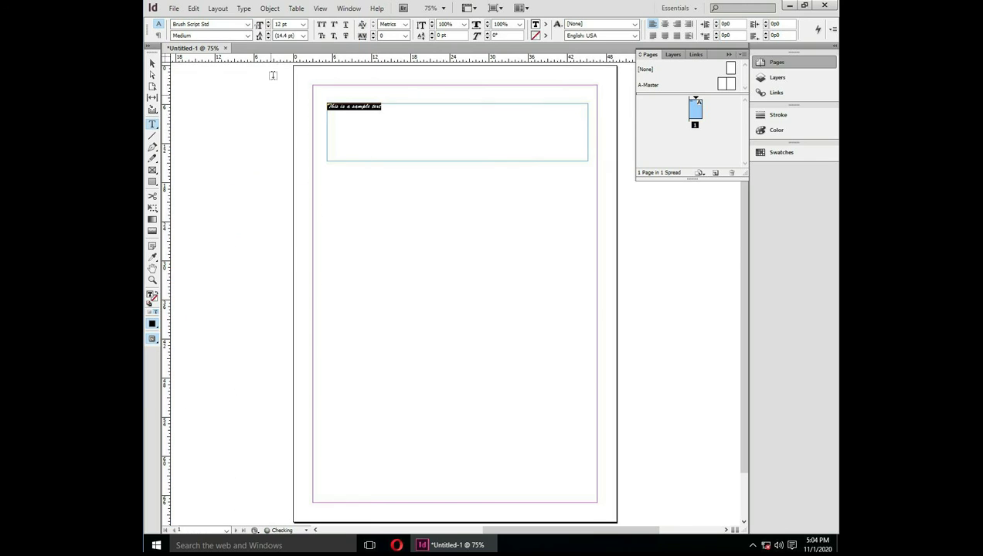
click(303, 25)
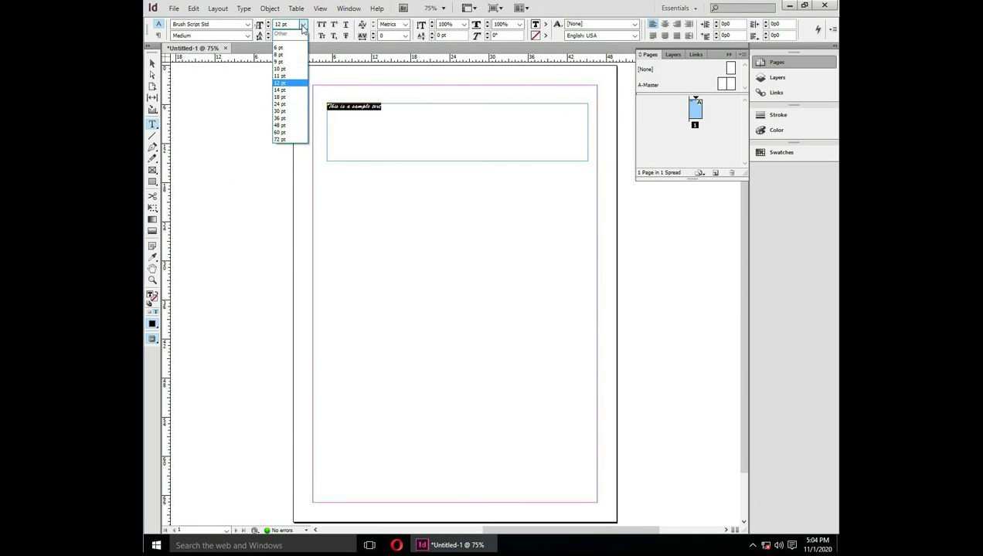
click(286, 129)
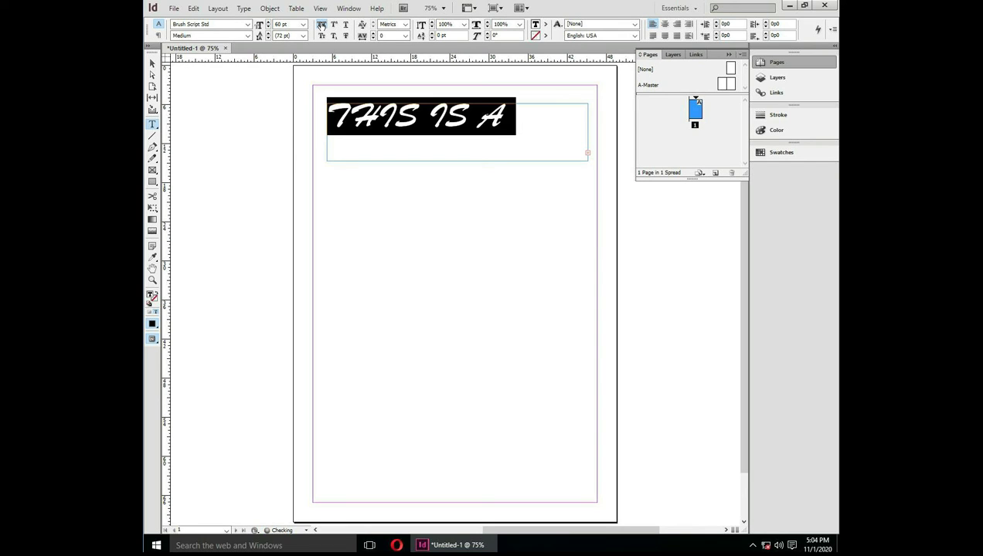
Toggle all caps, small caps, superscript, subscript and underline on the text, then remove them
click(322, 25)
click(334, 26)
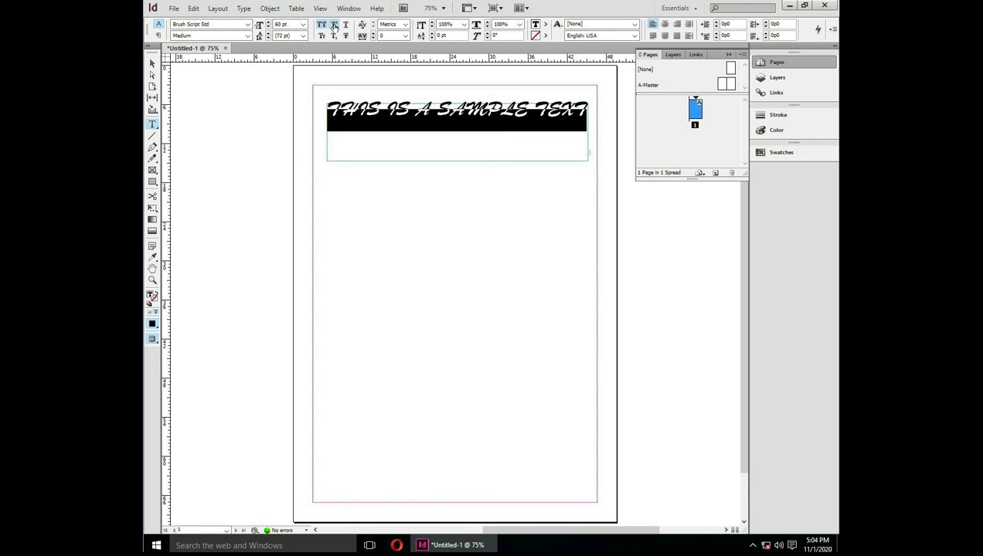
click(345, 26)
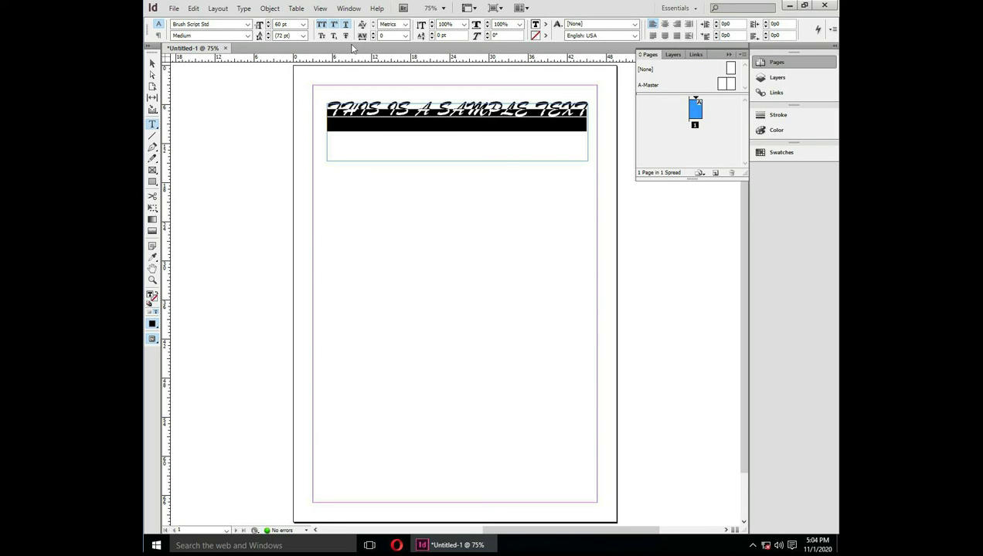
click(335, 36)
click(336, 37)
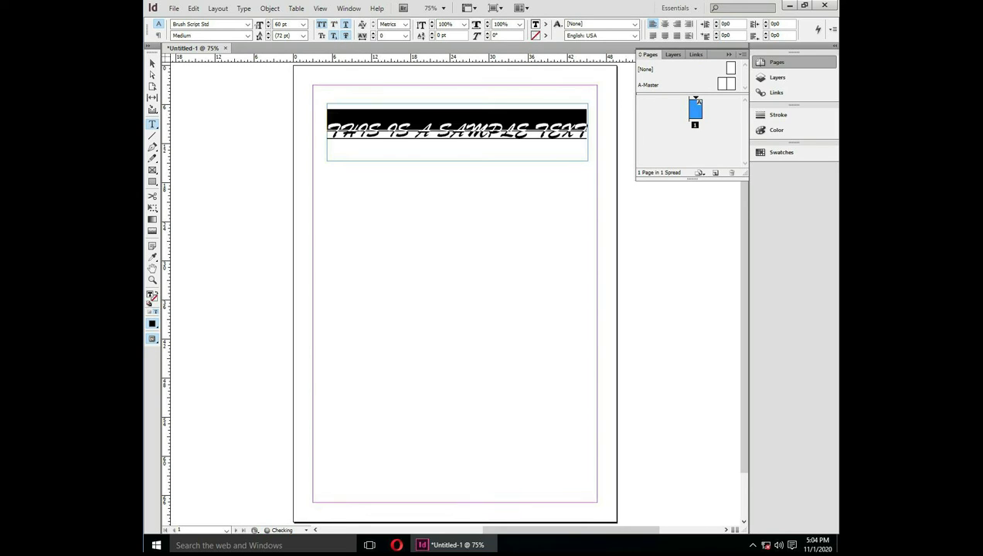
click(321, 36)
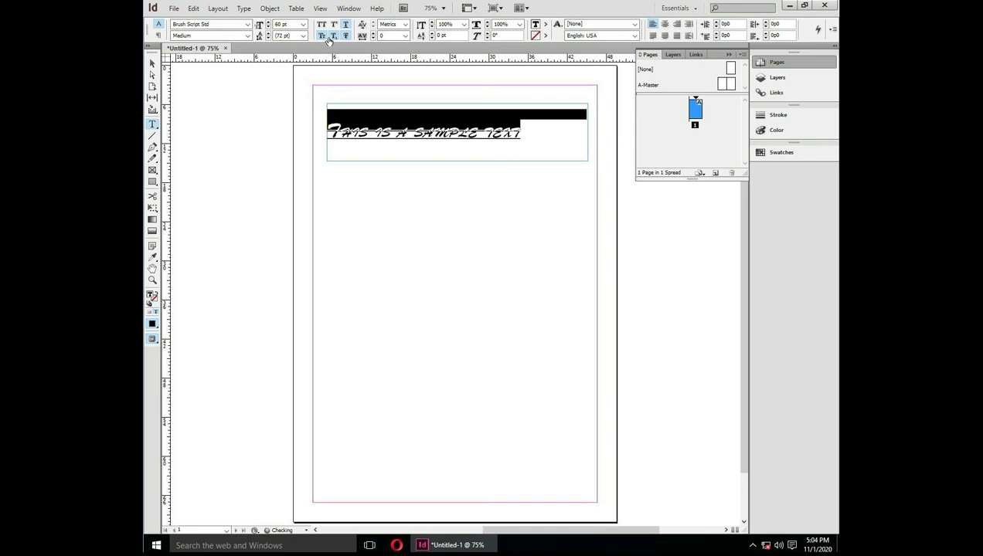
click(333, 36)
click(346, 24)
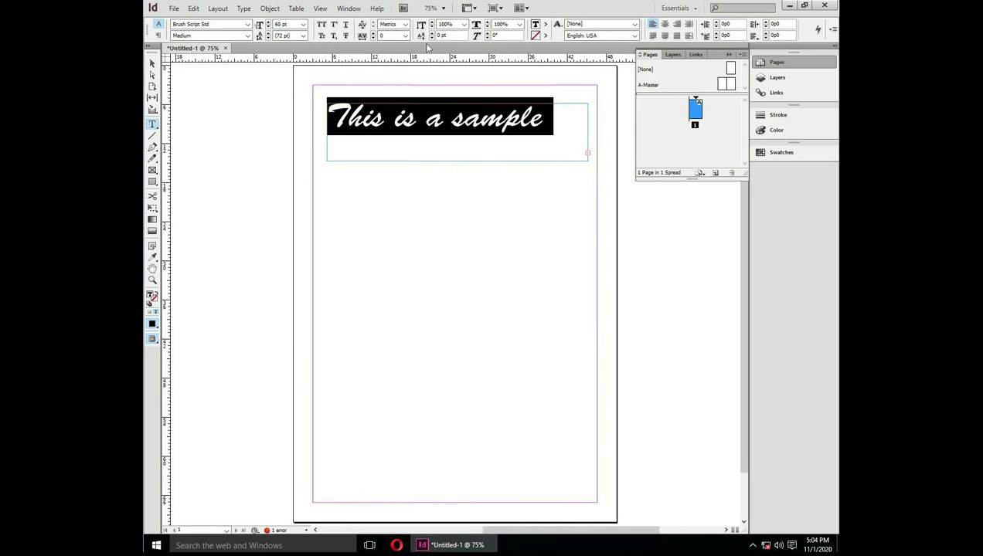
Try centre, right, left and justify alignments, then delete the text frame
click(663, 26)
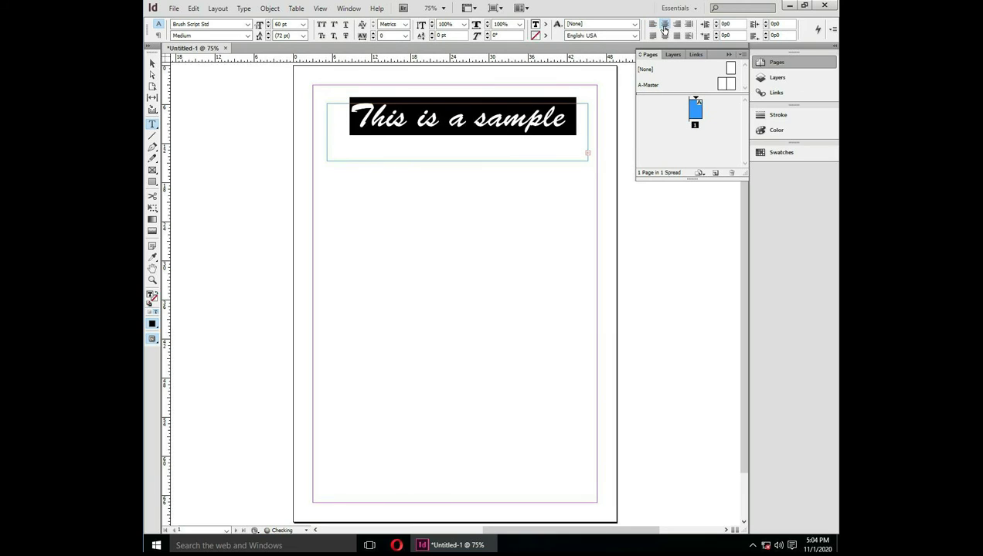
click(676, 24)
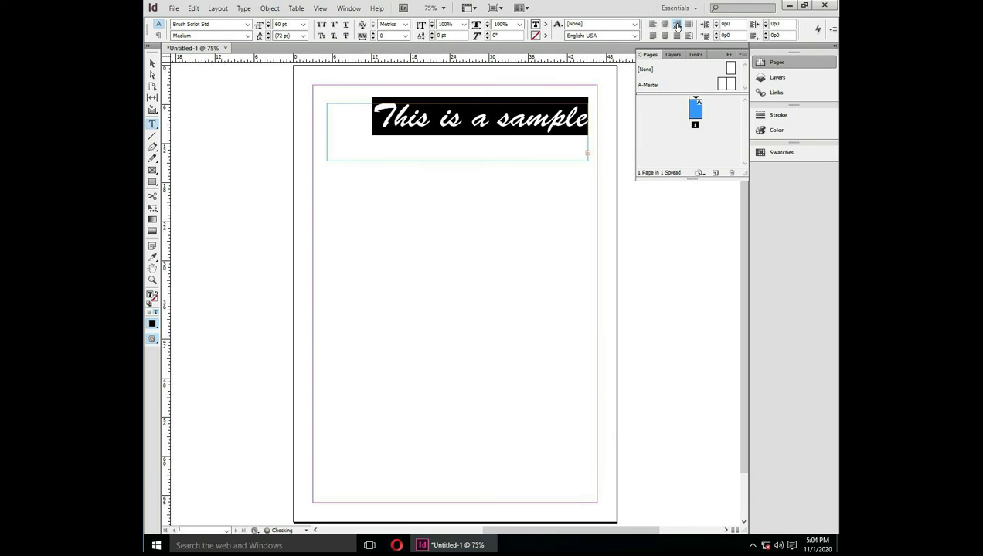
click(652, 24)
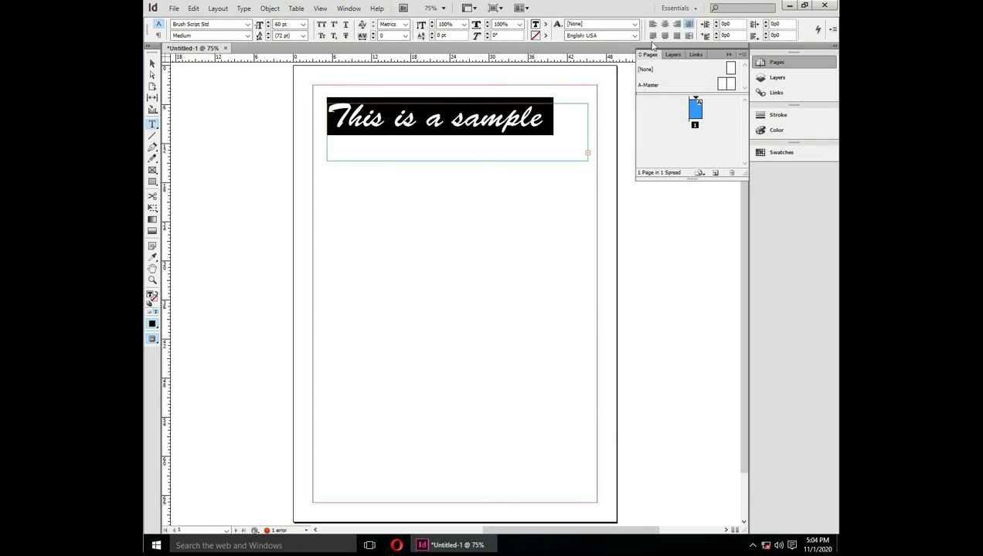
click(652, 36)
click(664, 37)
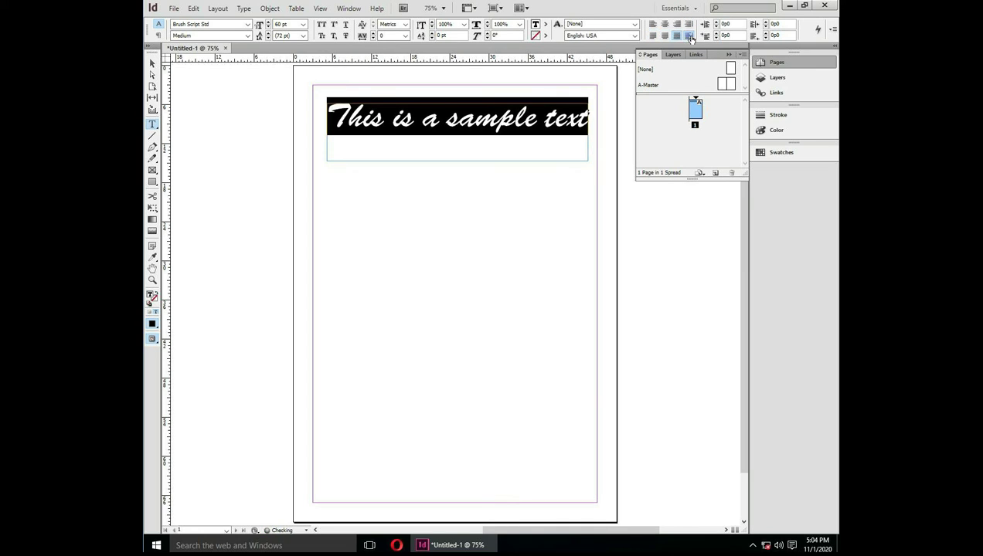
click(689, 36)
click(652, 24)
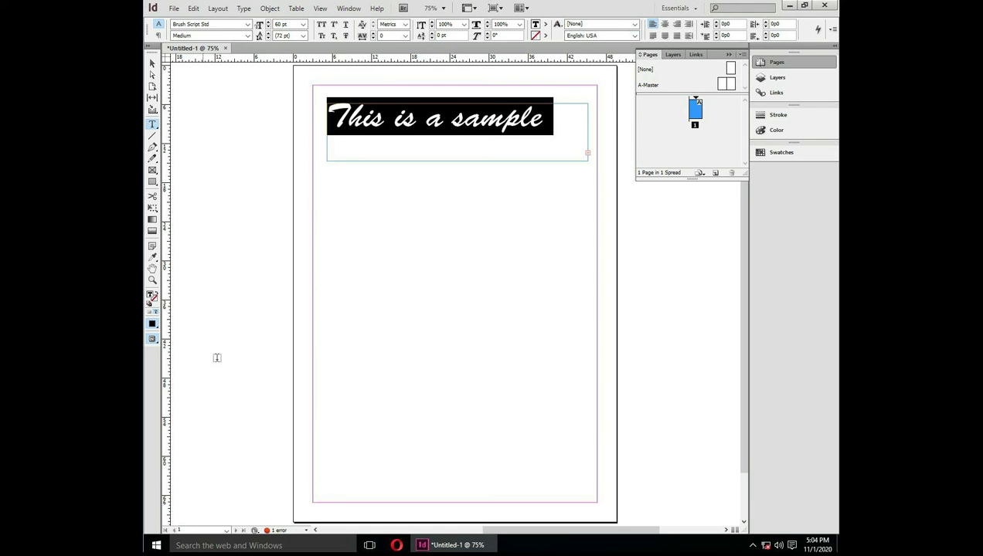
click(153, 64)
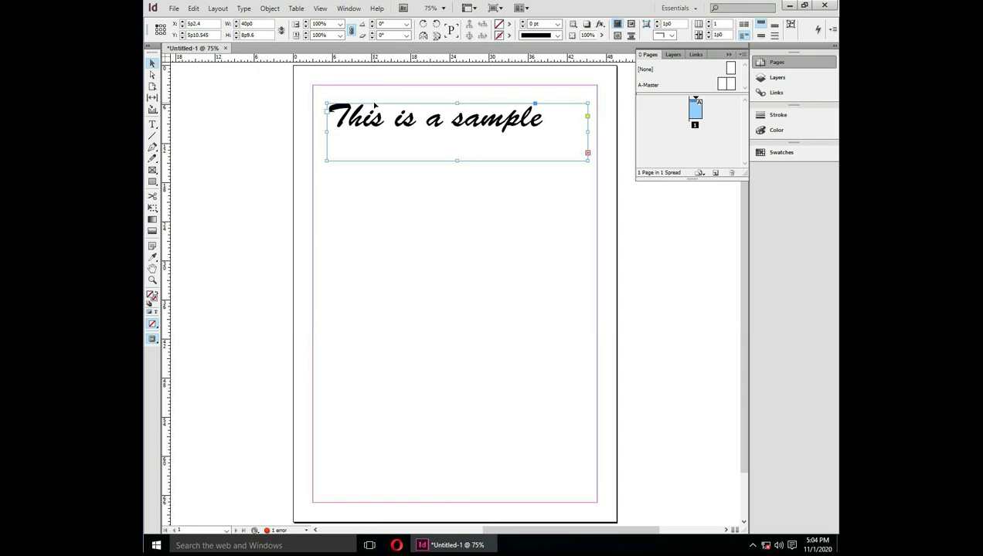
key(Delete)
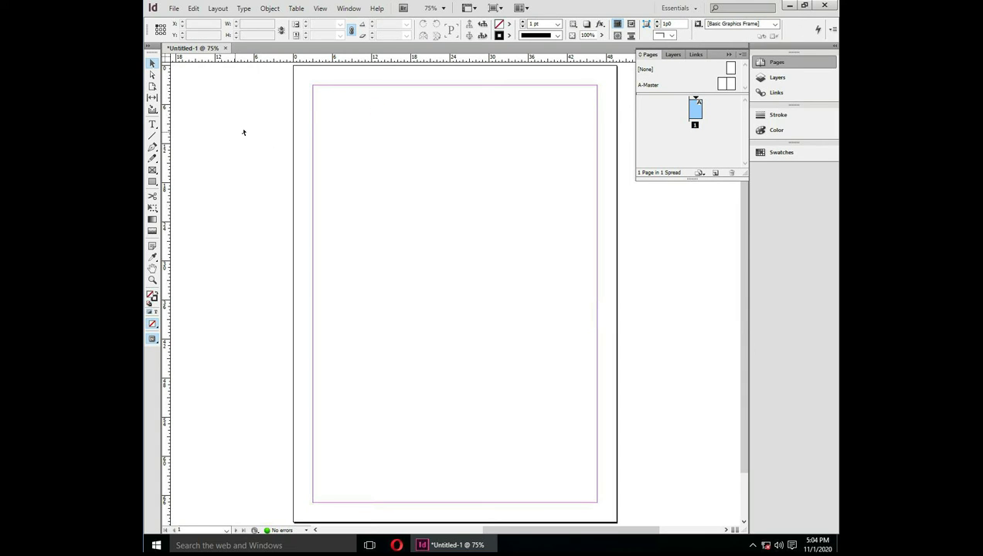
Draw a diagonal line across the upper page and show the rulers
click(152, 136)
drag(321, 291, 537, 98)
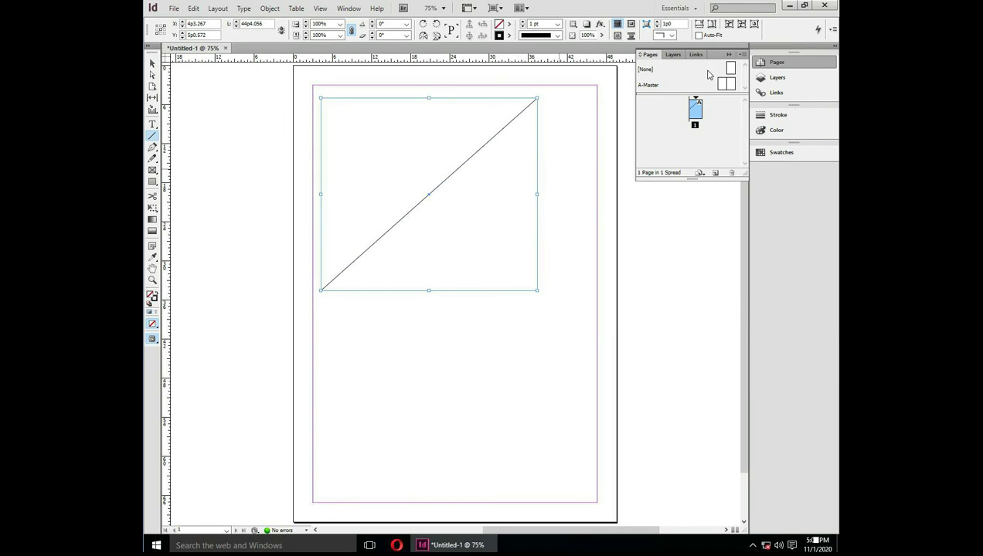
key(v)
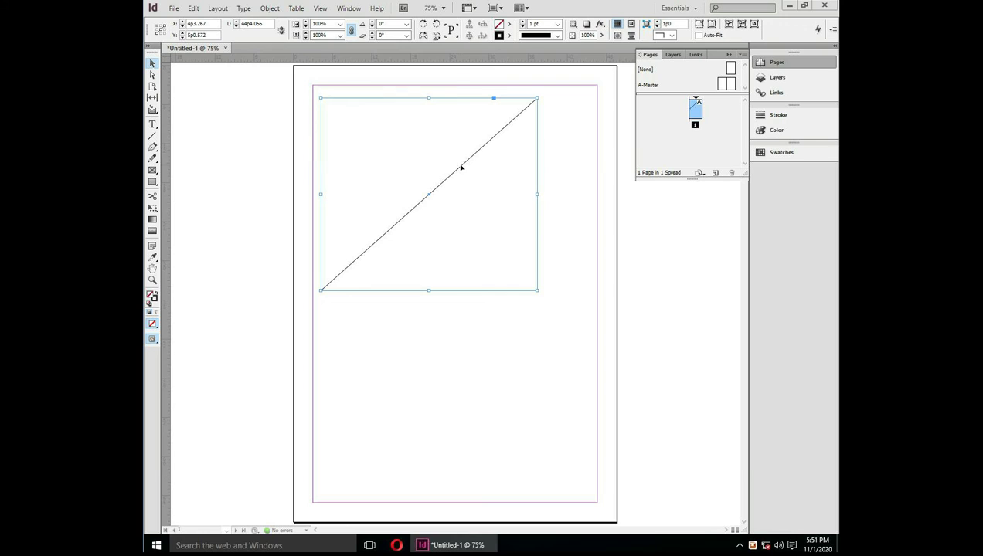
key(ctrl+r)
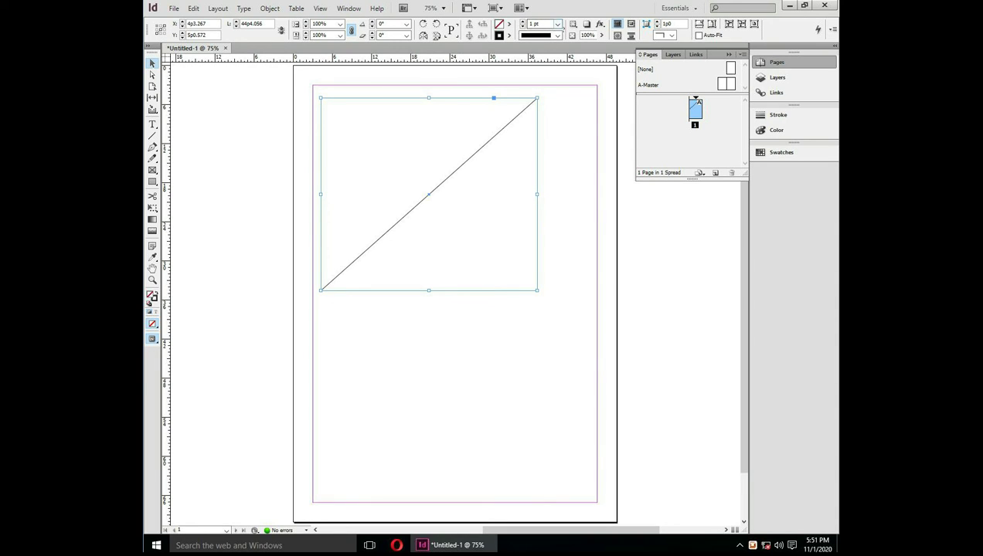
Raise the line's stroke weight to 6 pt
click(522, 22)
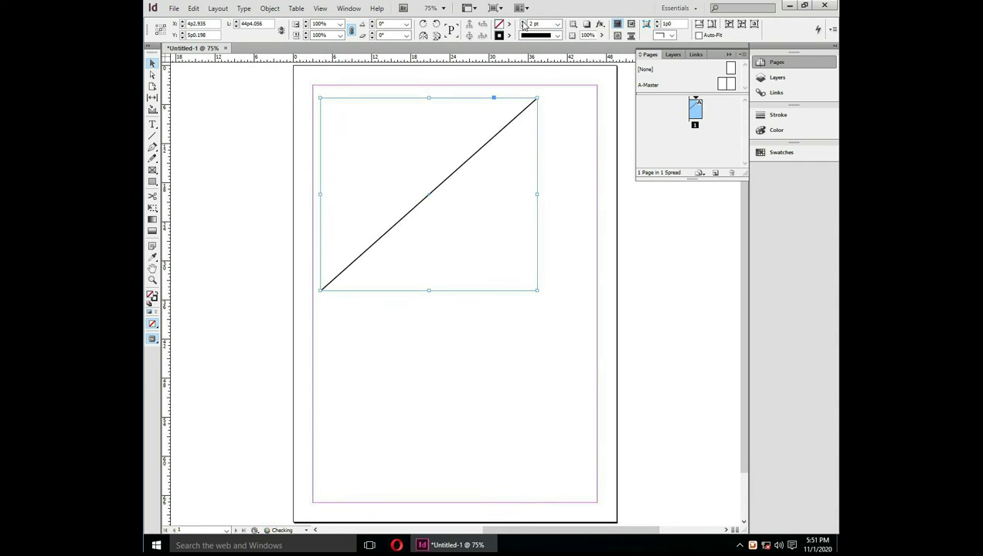
click(522, 22)
click(523, 23)
click(522, 22)
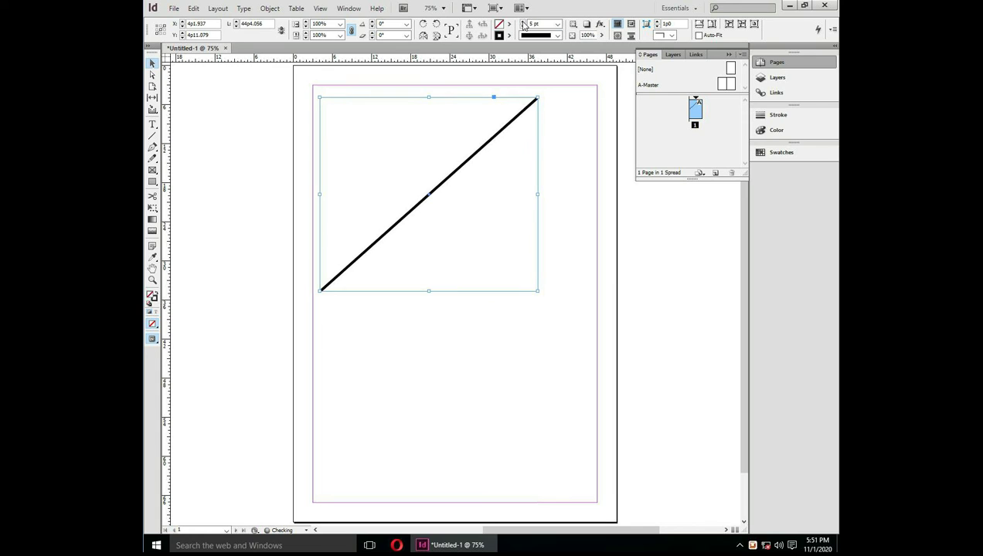
click(522, 22)
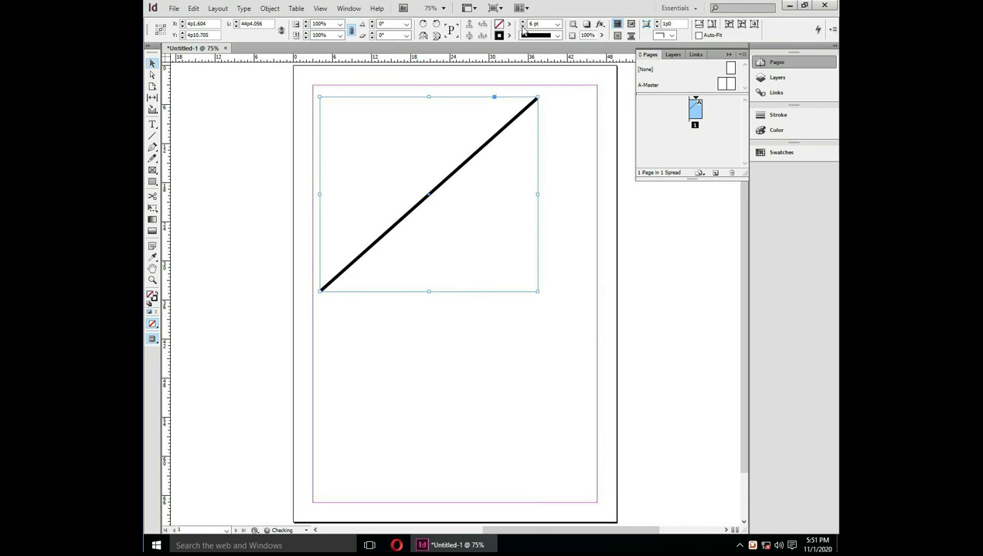
Try Thick - Thick, Thin - Thick - Thin and Right Slant Hash strokes, settling on Wavy
click(557, 36)
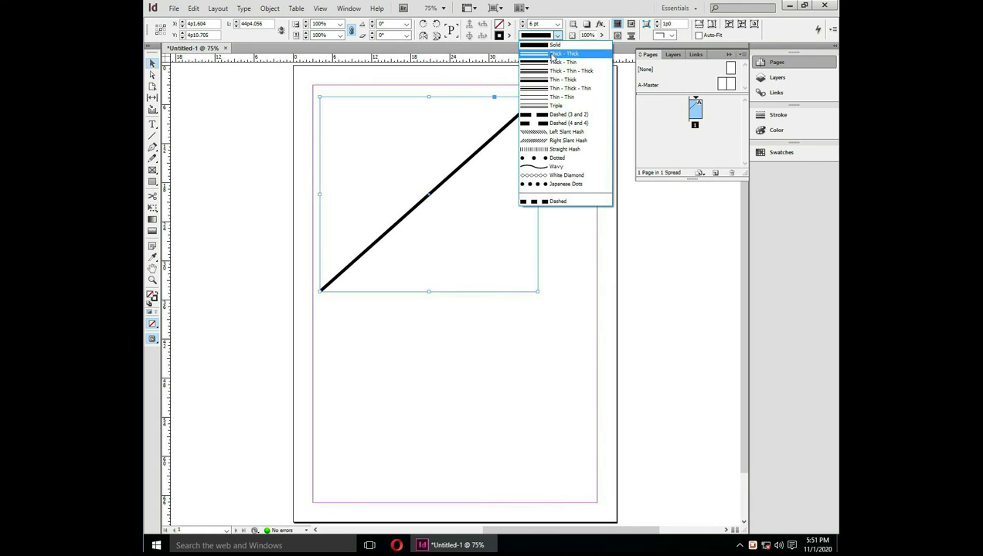
click(550, 55)
click(557, 36)
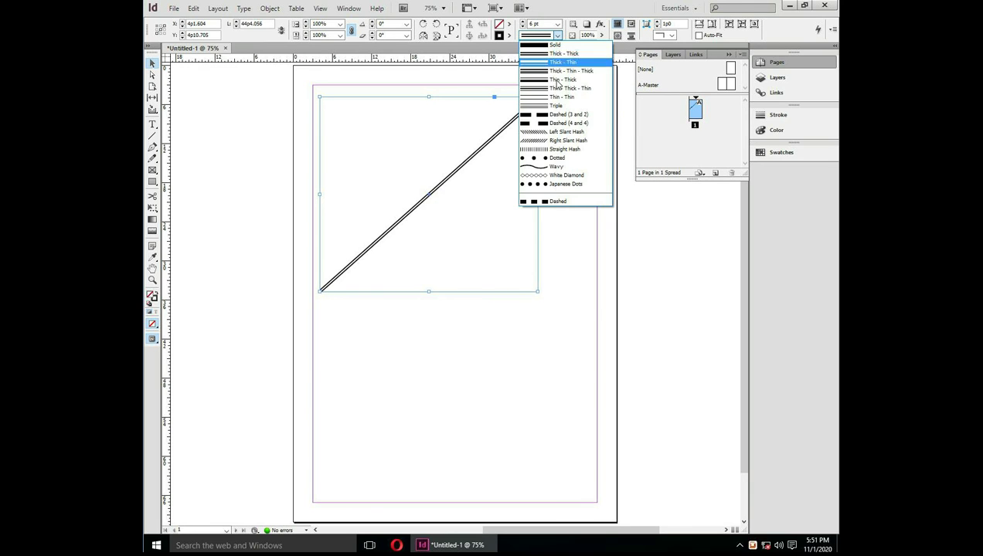
click(556, 91)
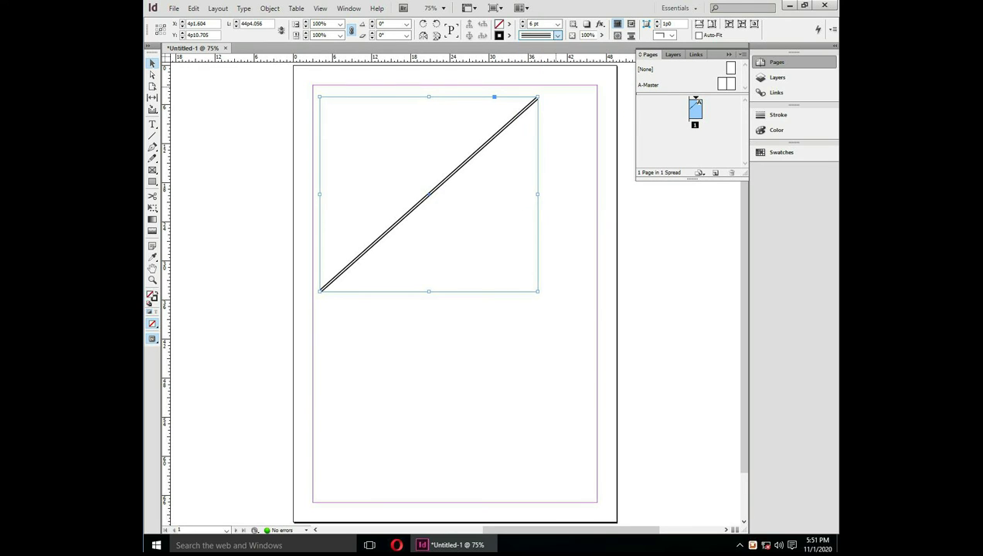
click(557, 37)
click(559, 141)
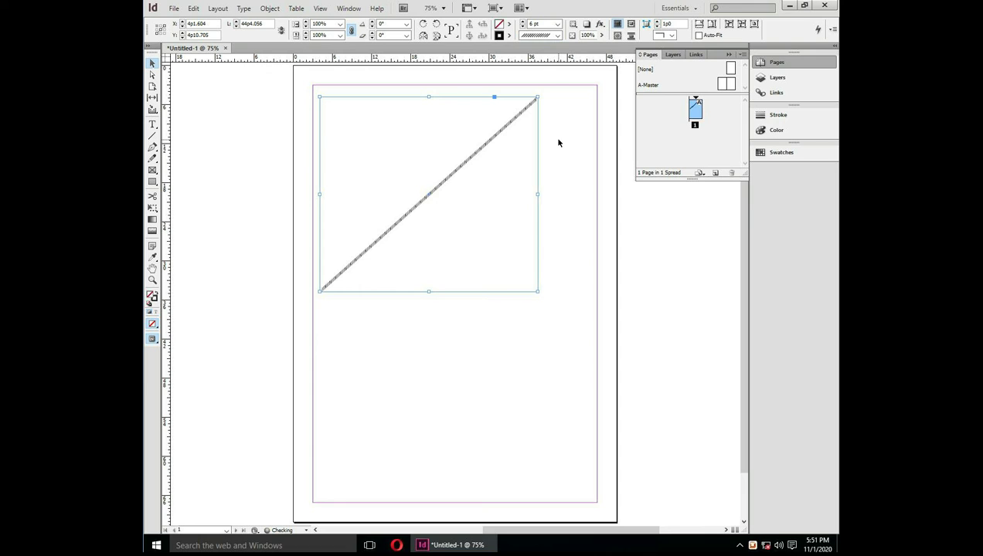
click(557, 35)
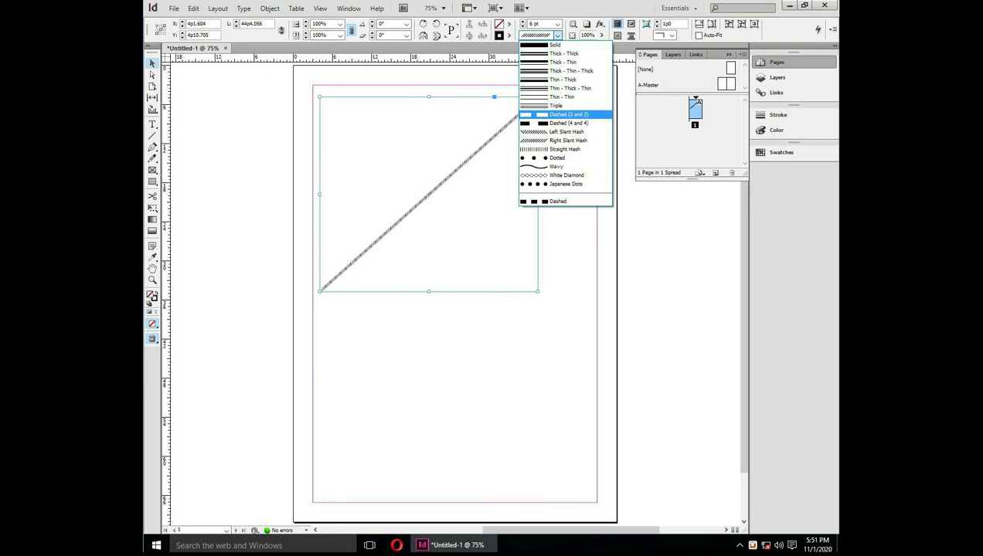
click(556, 167)
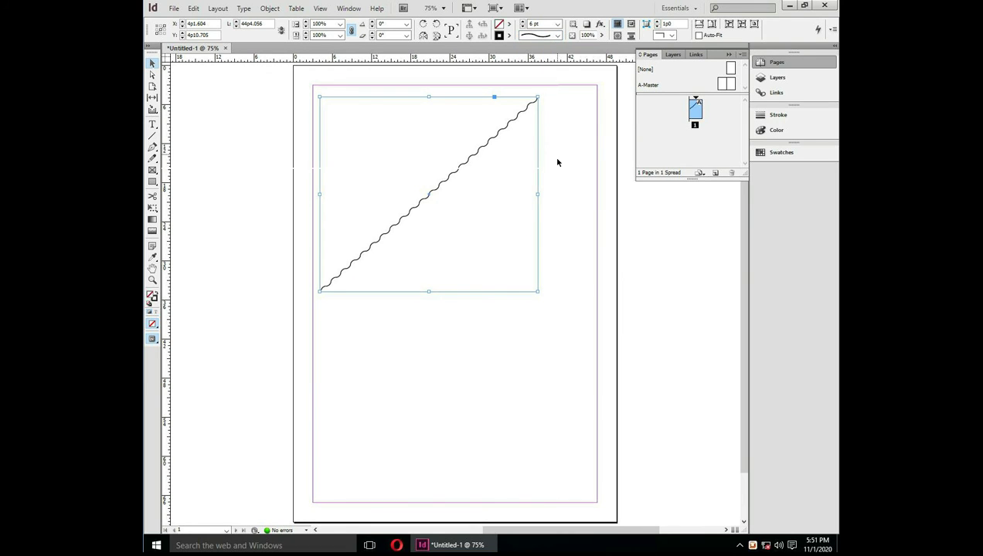
click(499, 36)
Recolour the wavy line magenta, red, then yellow, browse swatch filters, and delete the line
click(533, 114)
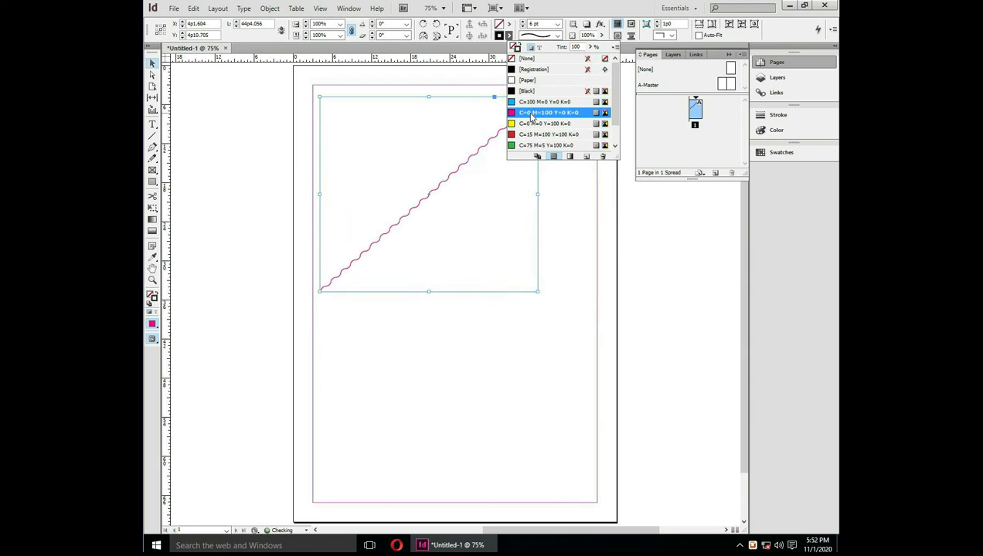
click(532, 135)
click(533, 124)
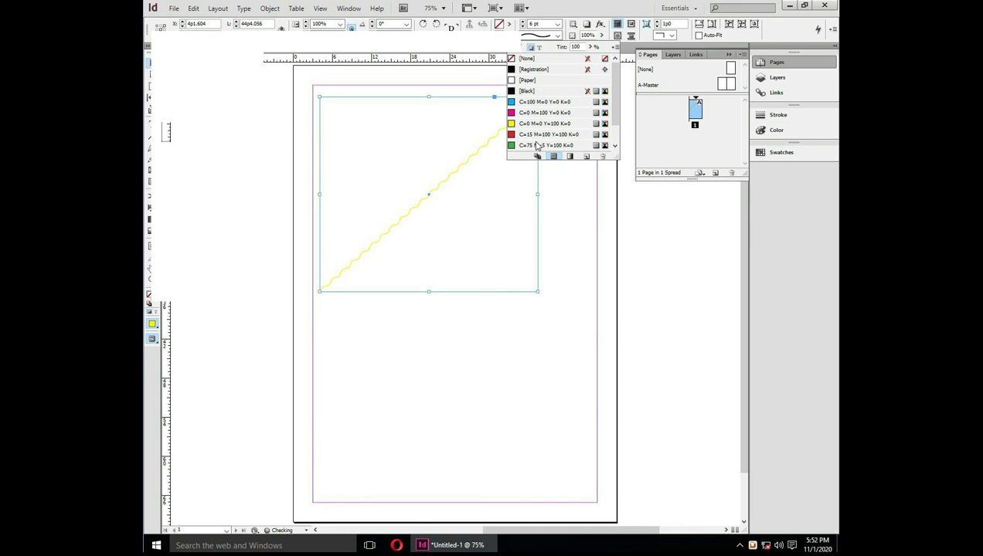
click(570, 157)
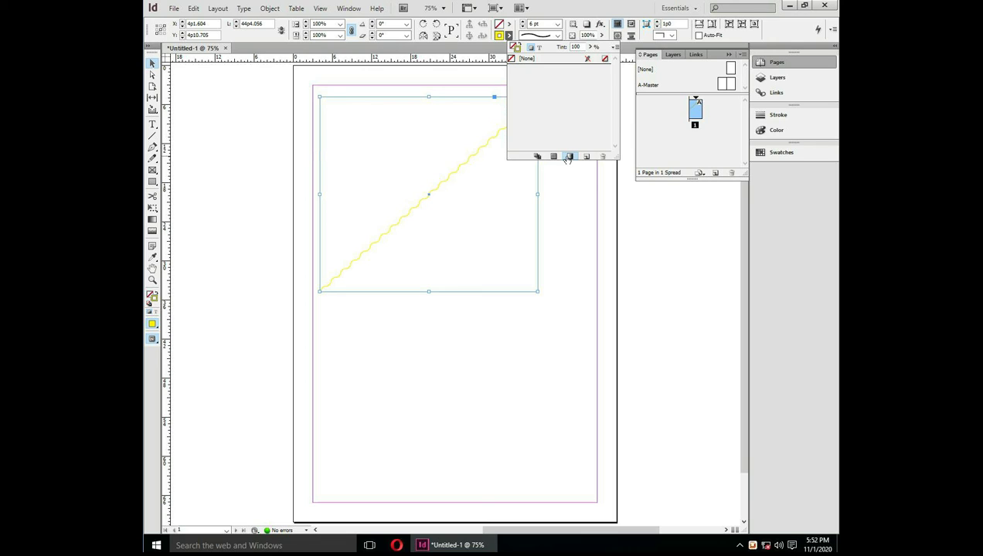
click(553, 157)
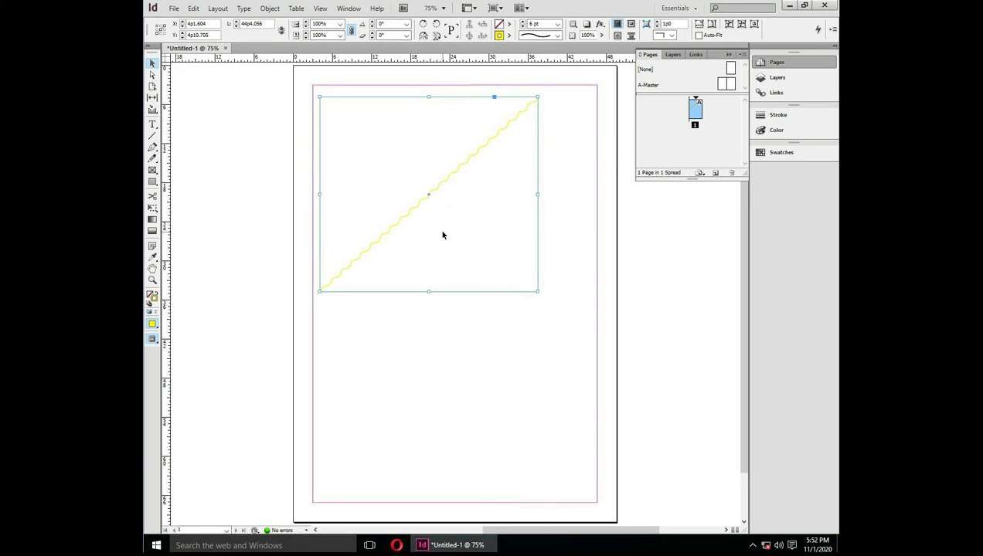
key(Delete)
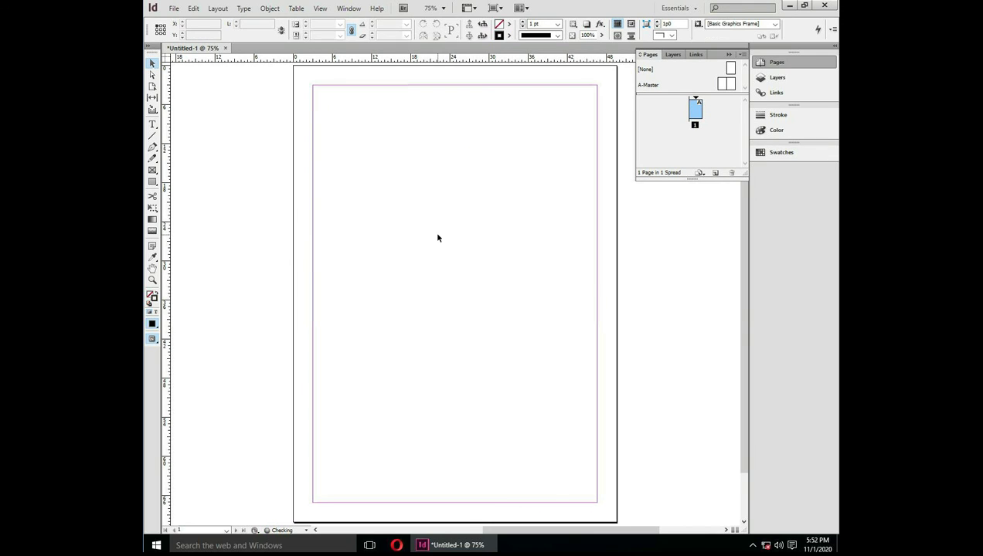
click(153, 147)
click(153, 147)
click(153, 150)
click(323, 204)
drag(395, 226, 414, 288)
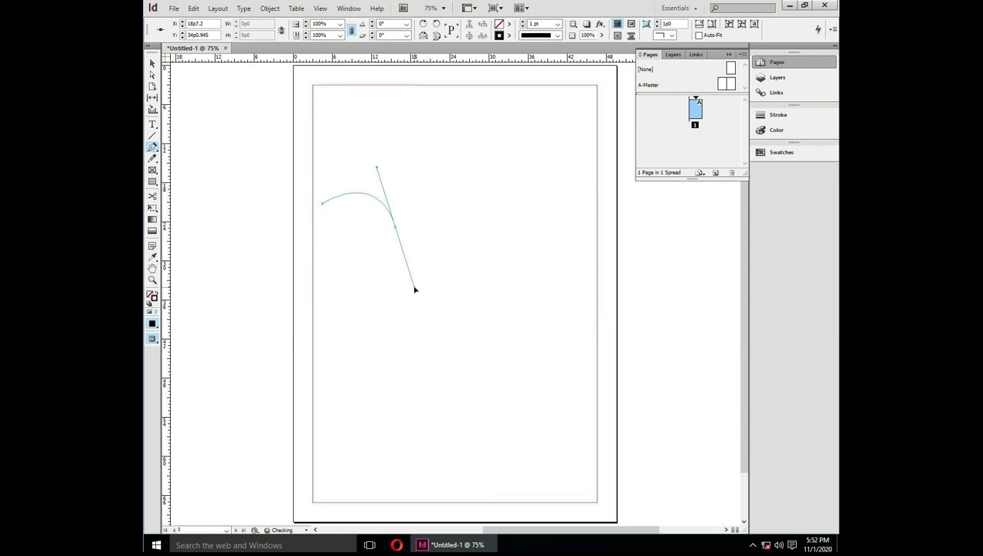
click(474, 349)
drag(474, 350, 525, 337)
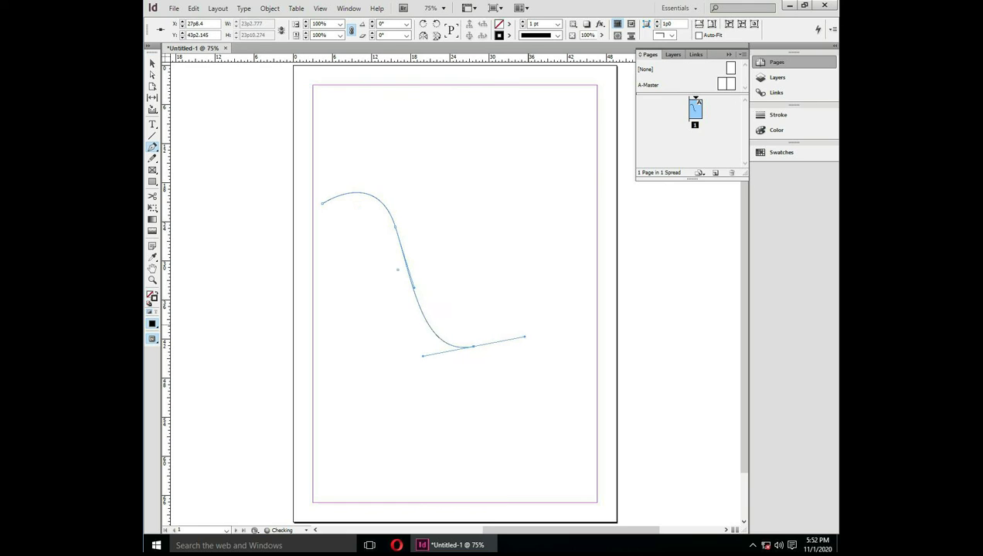
drag(537, 229, 580, 224)
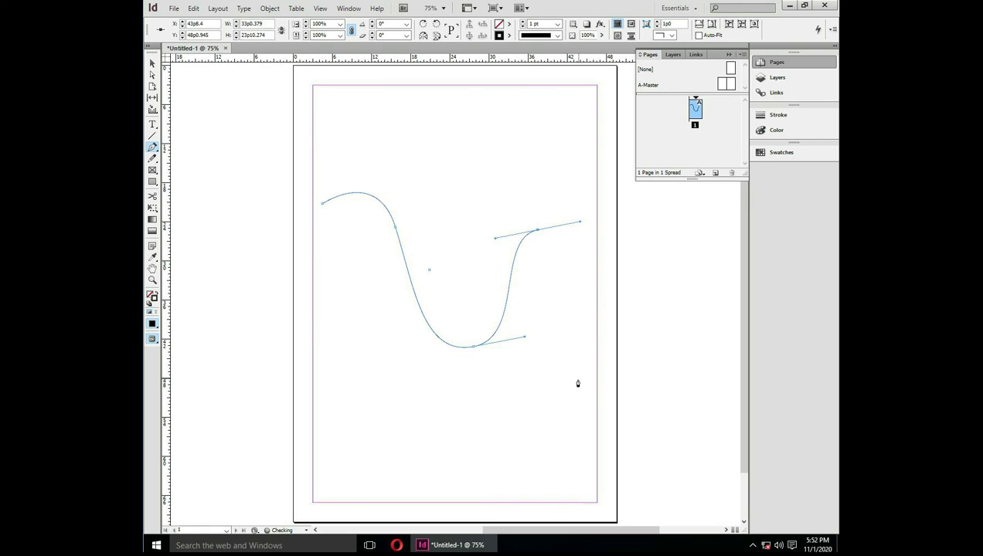
drag(578, 379, 487, 433)
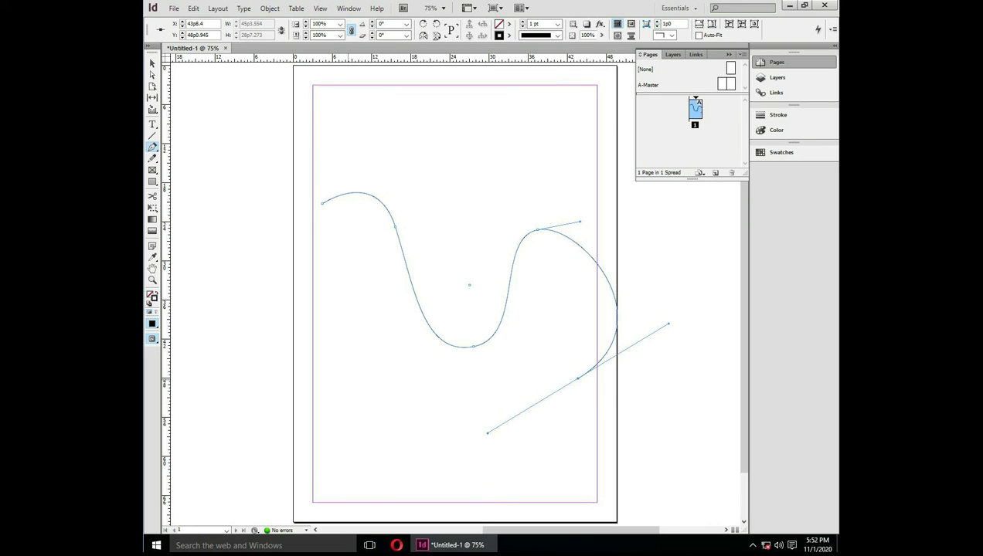
click(152, 65)
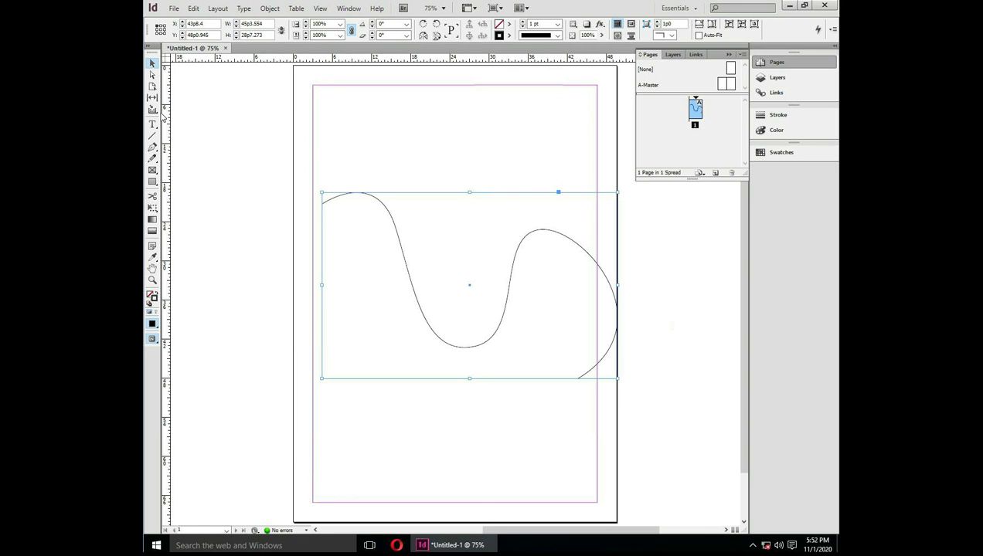
key(Delete)
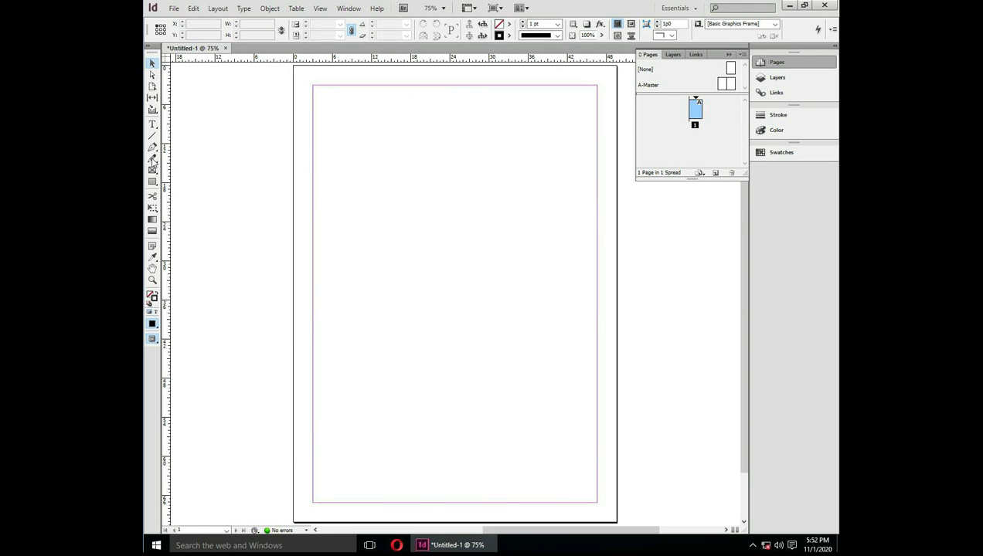
Draw a long freehand looping path across the page with the Pencil tool
click(153, 159)
mouse_move(323, 176)
mouse_down()
mouse_move(406, 134)
mouse_move(370, 222)
mouse_move(442, 209)
mouse_move(353, 396)
mouse_move(488, 358)
mouse_up()
drag(539, 285, 495, 284)
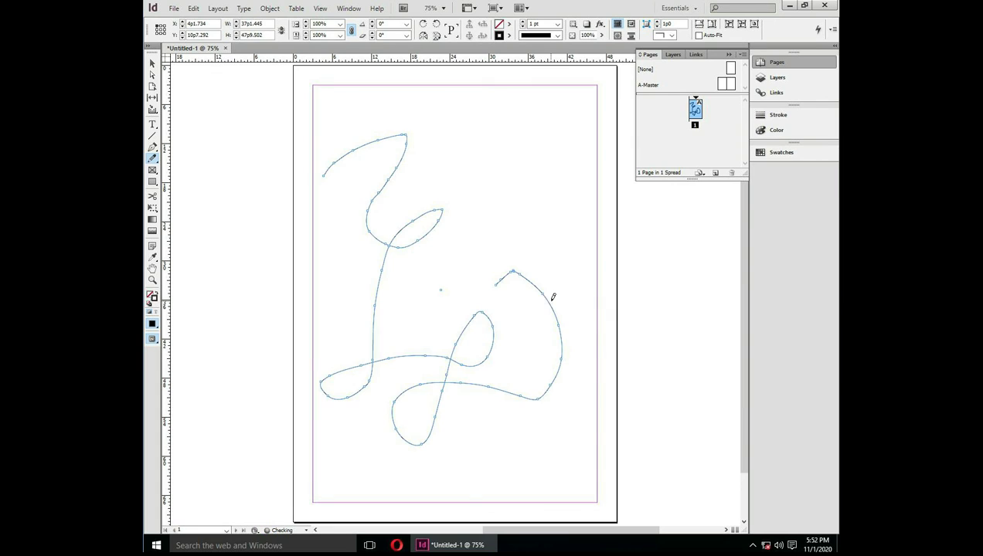
Smooth the path's upper curve, loops, right bend and lower-right end with the Smooth Tool
click(154, 160)
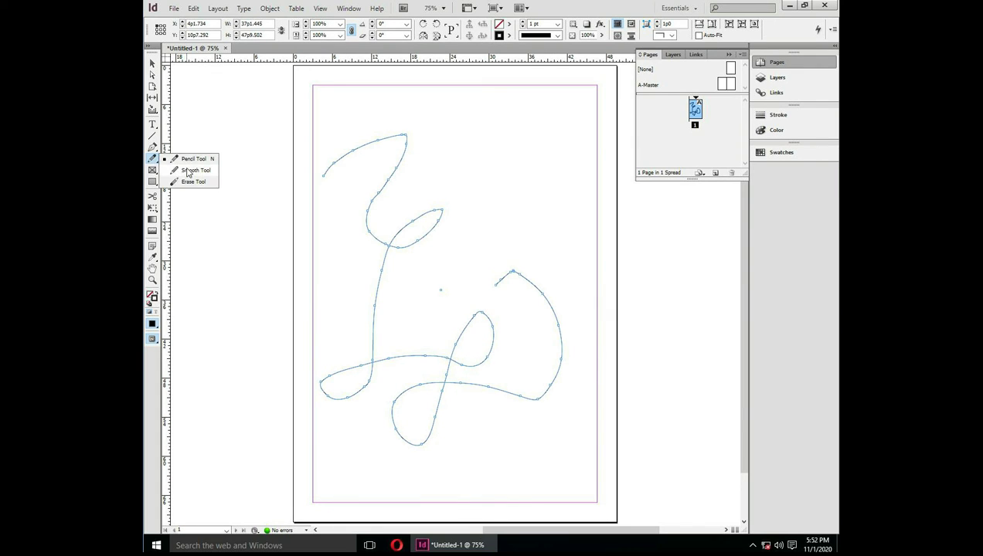
click(189, 172)
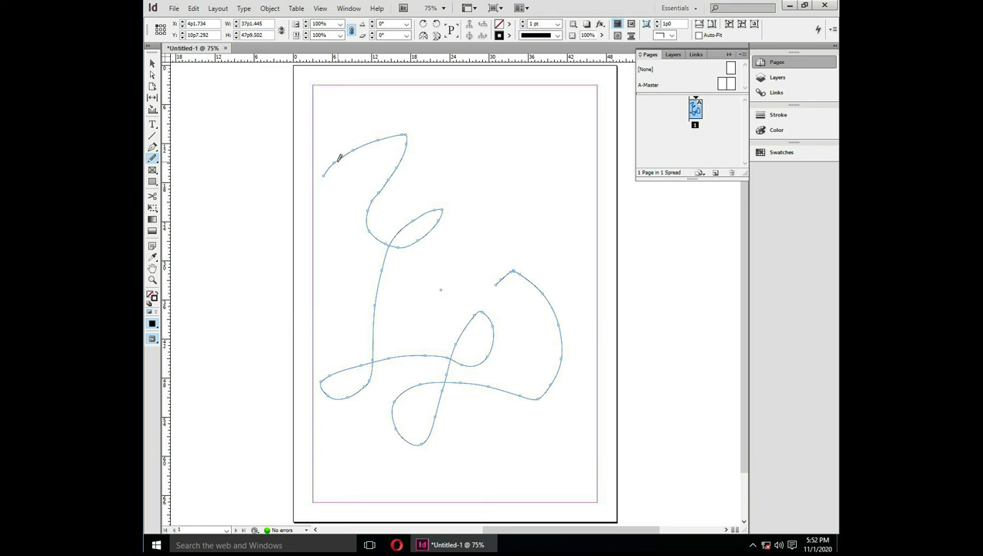
mouse_move(338, 160)
mouse_down()
mouse_move(408, 127)
mouse_move(422, 158)
mouse_move(400, 130)
mouse_move(387, 130)
mouse_move(367, 199)
mouse_move(381, 190)
mouse_up()
mouse_move(430, 208)
mouse_down()
mouse_move(443, 226)
mouse_move(436, 213)
mouse_move(434, 225)
mouse_up()
mouse_move(492, 279)
mouse_down()
mouse_move(516, 274)
mouse_move(541, 288)
mouse_up()
mouse_move(452, 313)
mouse_down()
mouse_move(487, 313)
mouse_move(492, 323)
mouse_up()
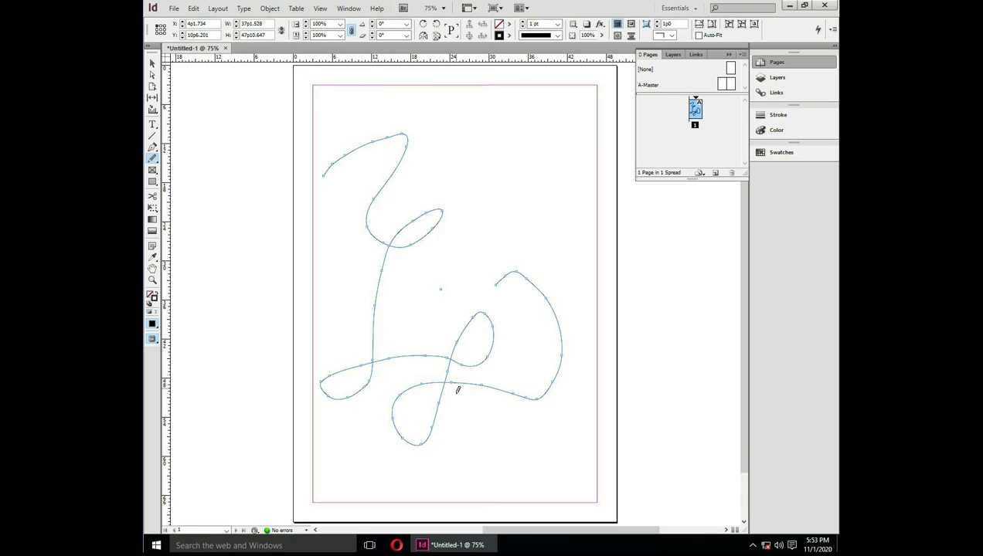
mouse_move(531, 400)
mouse_down()
mouse_move(558, 389)
mouse_move(520, 397)
mouse_up()
Erase segments of the upper curve and the small loop with the Erase Tool
click(153, 158)
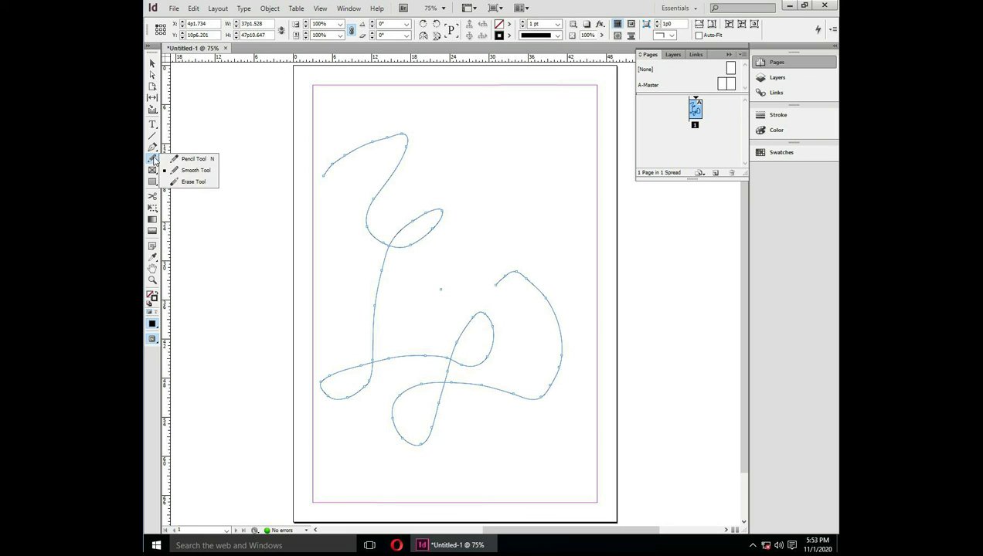
click(186, 182)
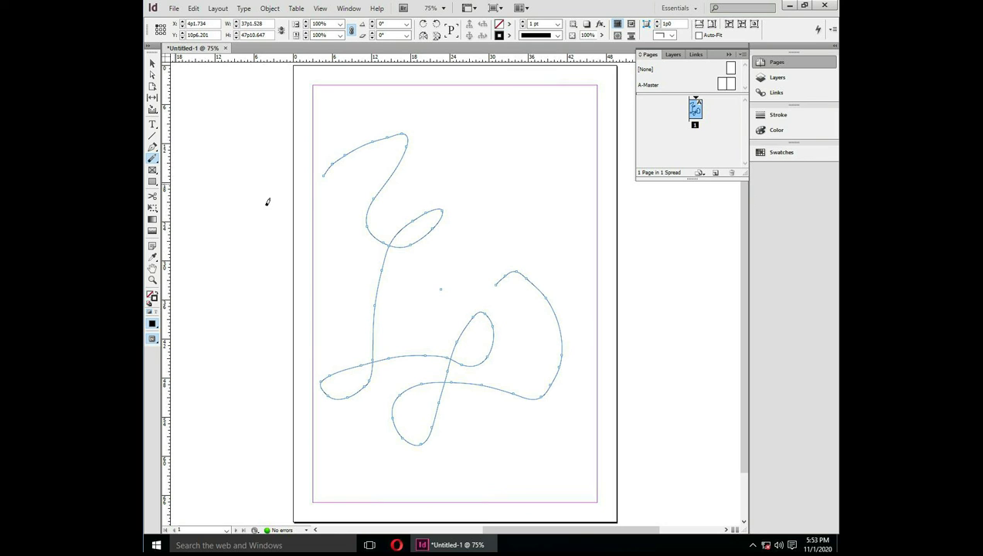
drag(369, 144, 338, 153)
mouse_move(374, 199)
mouse_down()
mouse_move(369, 235)
mouse_move(425, 212)
mouse_move(438, 223)
mouse_move(378, 253)
mouse_move(417, 235)
mouse_up()
drag(446, 203, 402, 221)
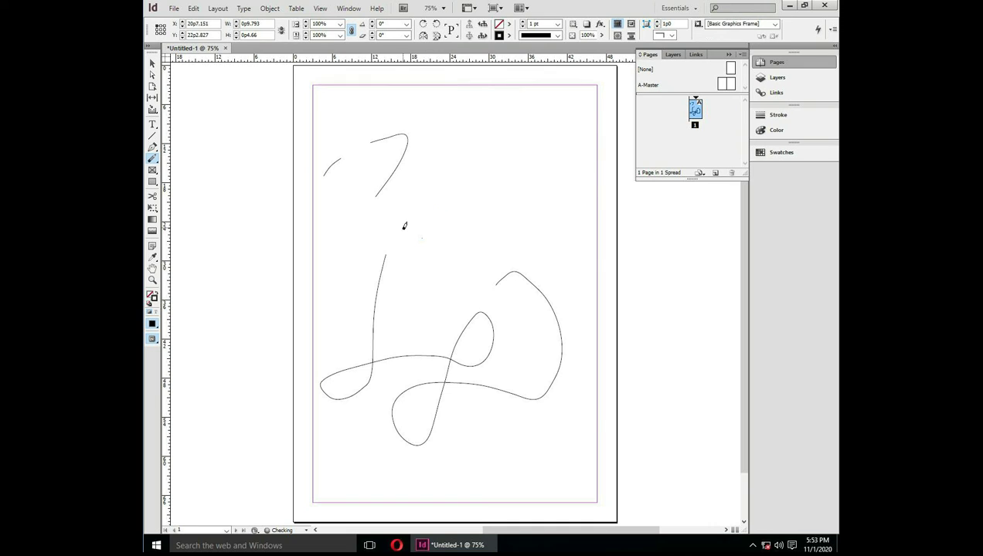
drag(340, 159, 323, 180)
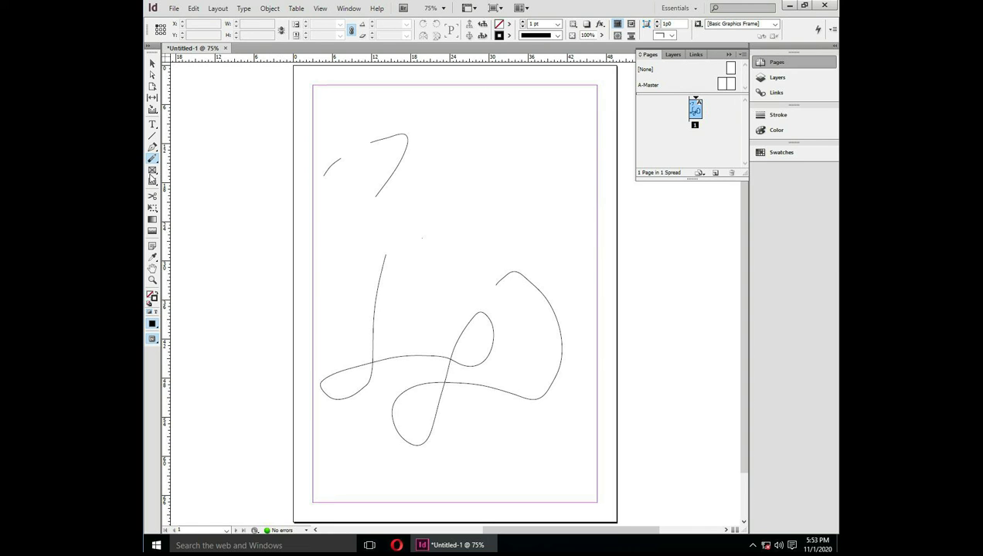
click(154, 173)
Marquee-select all the pencil paths and delete them
click(152, 66)
mouse_move(314, 139)
mouse_down()
mouse_move(407, 242)
mouse_move(559, 468)
mouse_move(570, 470)
mouse_up()
key(Delete)
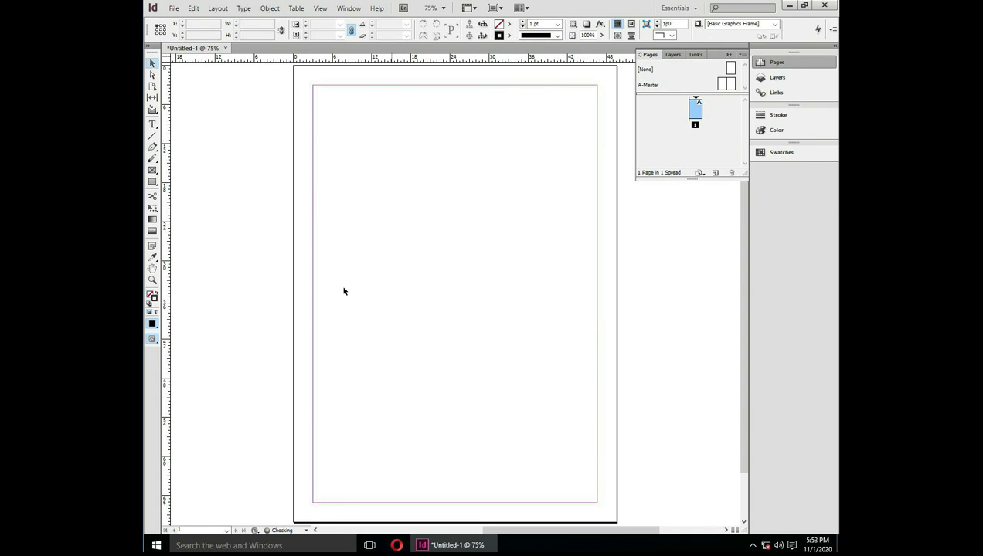